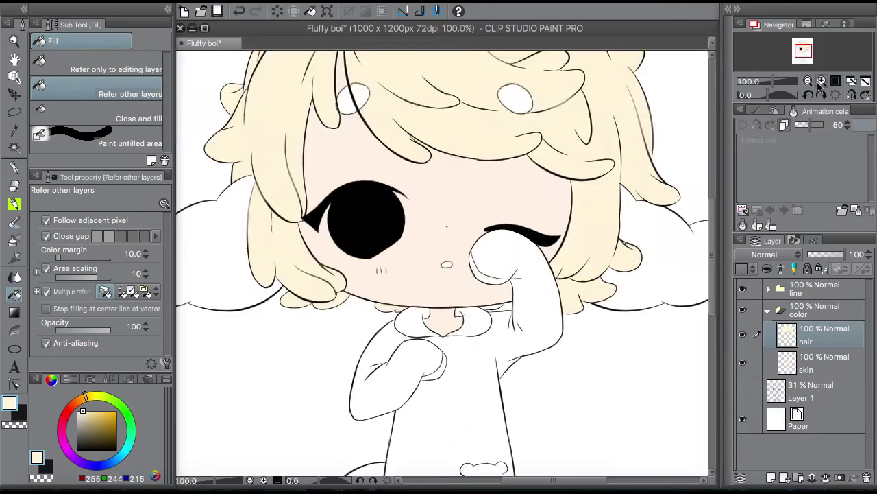
Cover the remaining white gaps in the hair with its cream colour using the G-pen at brush size 21.7
key(p)
click(78, 225)
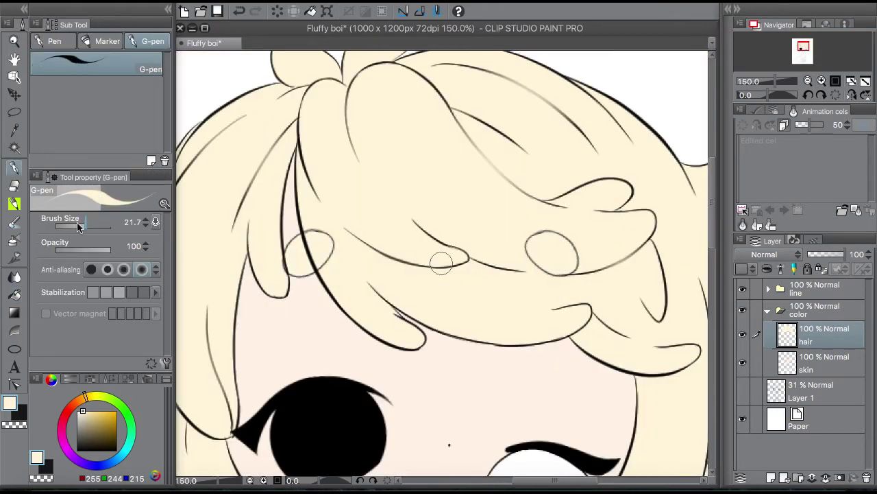
scroll(548, 473, left, 3)
scroll(714, 237, down, 5)
scroll(713, 237, right, 3)
scroll(715, 227, down, 2)
scroll(717, 217, down, 3)
scroll(717, 217, up, 1)
Create a layer above the hair colour layer and name it "eye"
click(771, 477)
double_click(813, 341)
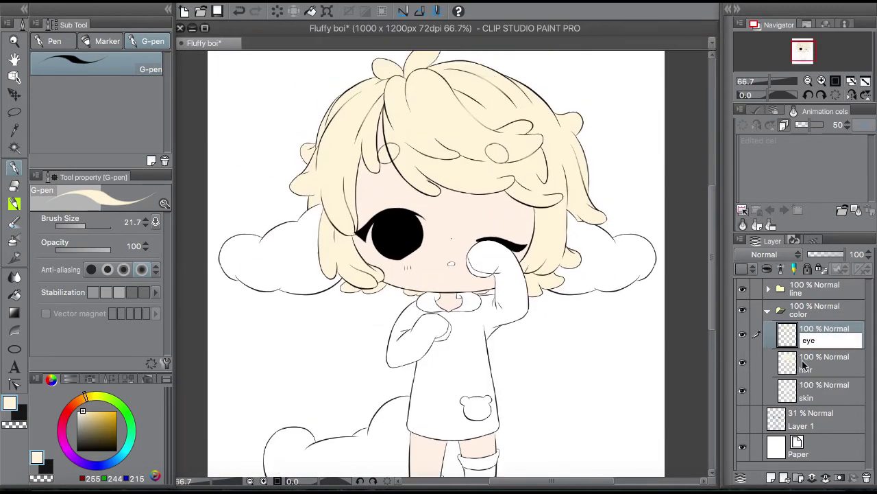
text(eye)
key(Return)
Paint the white areas at both sides of the open eye's iris and check them in the mirrored view
key(ctrl+plus)
key(ctrl+plus)
key(ctrl+plus)
click(66, 407)
click(89, 410)
key(ctrl+plus)
drag(350, 148, 364, 233)
click(850, 94)
click(850, 94)
Add a "clothes" layer and fill the dress light pink and its collar, cuffs and bear pocket light blue
click(771, 477)
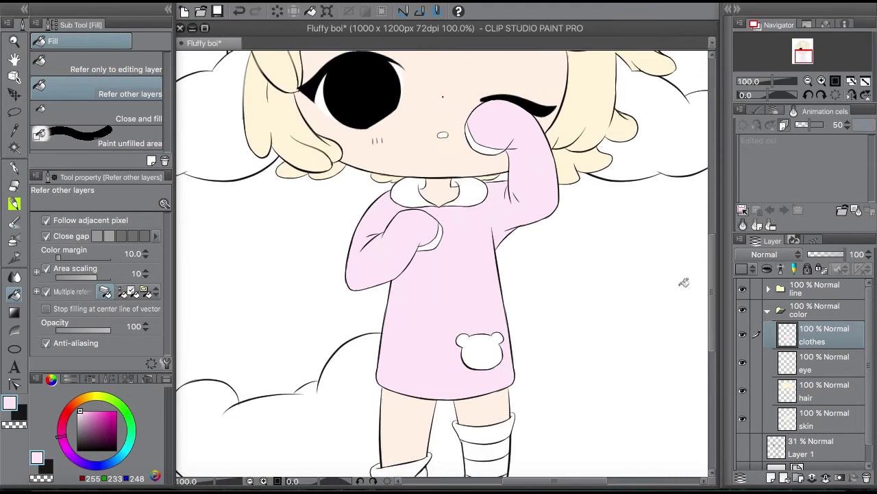
click(123, 458)
click(411, 194)
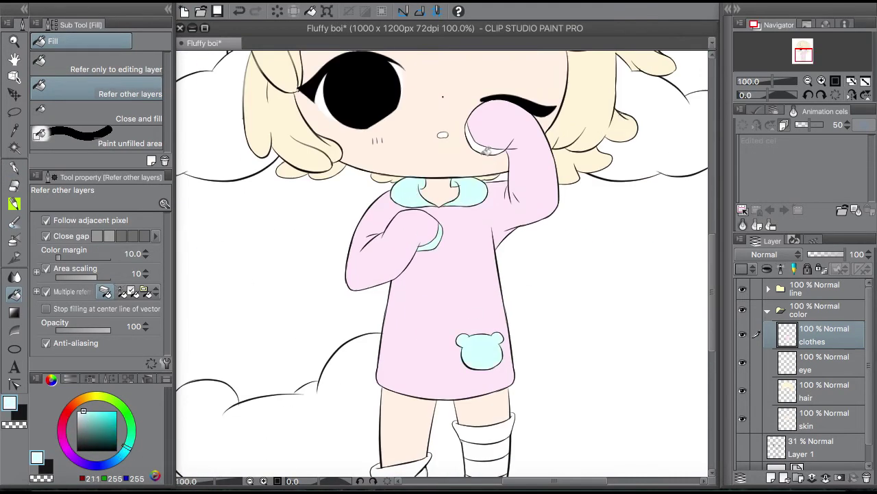
click(438, 240)
click(484, 146)
key(ctrl+minus)
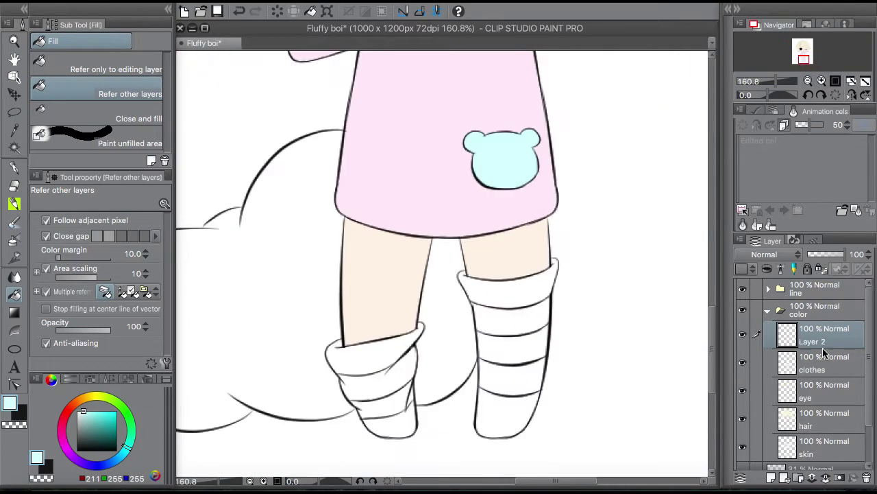
Rename the new layer above the clothes layer to "sock"
double_click(816, 341)
text(sock)
key(Return)
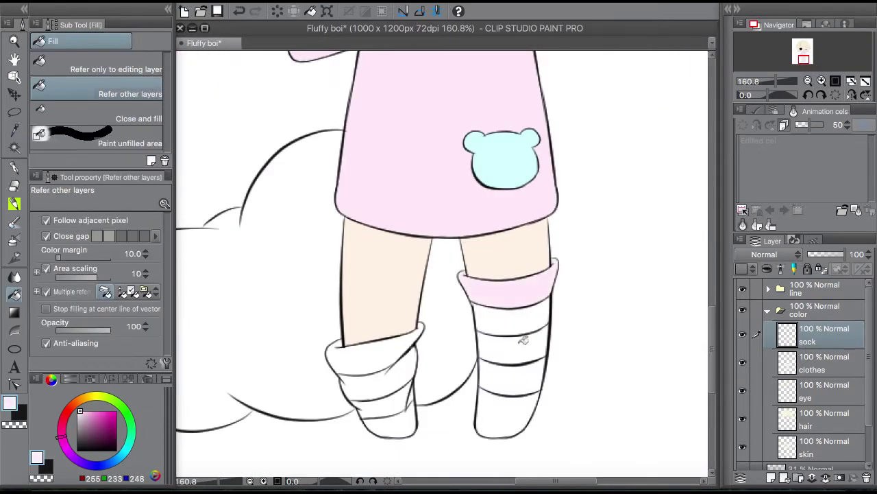
Fill the stripes of both socks with alternating light pink and light blue, then restore the unmirrored view
drag(510, 274, 511, 418)
drag(384, 408, 336, 356)
drag(377, 381, 392, 422)
drag(511, 317, 511, 377)
alt+click(401, 147)
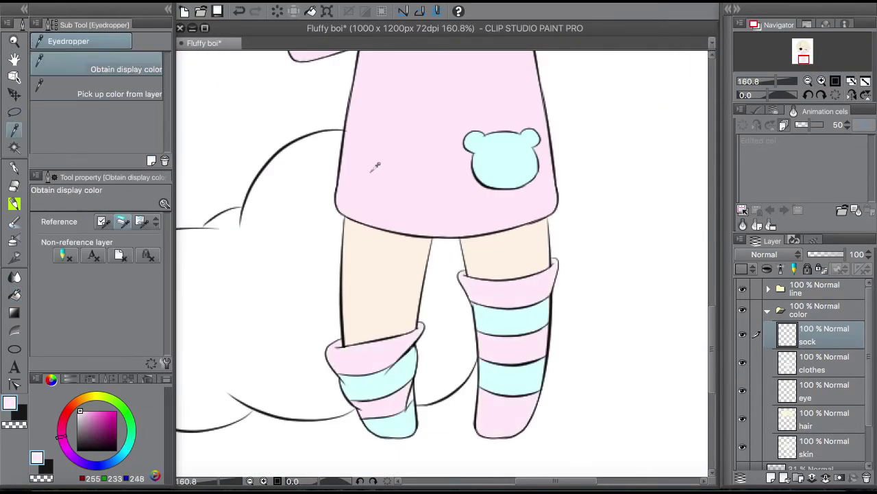
key(ctrl+minus)
key(ctrl+minus)
key(ctrl+minus)
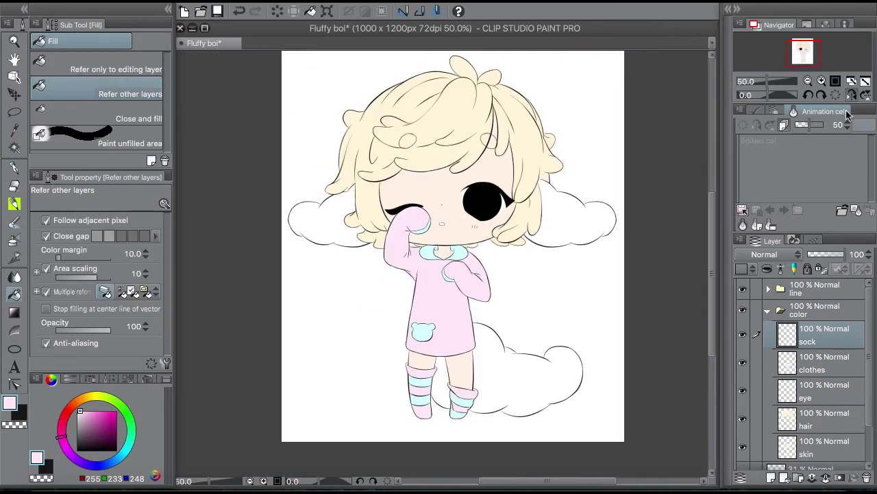
click(851, 95)
click(836, 80)
Create a layer named "poofs" and fill the cloud-shaped ears and tail with pale cream
click(770, 478)
double_click(823, 334)
text(poofs)
key(Return)
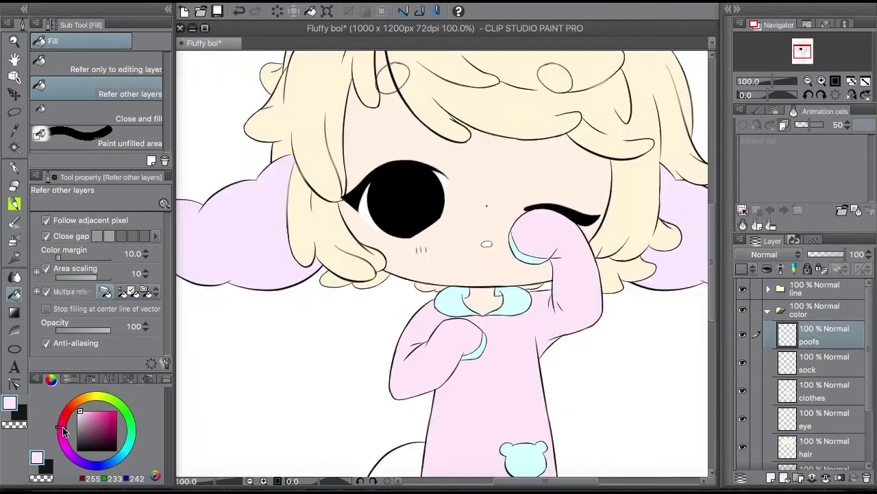
key(ctrl+minus)
key(ctrl+minus)
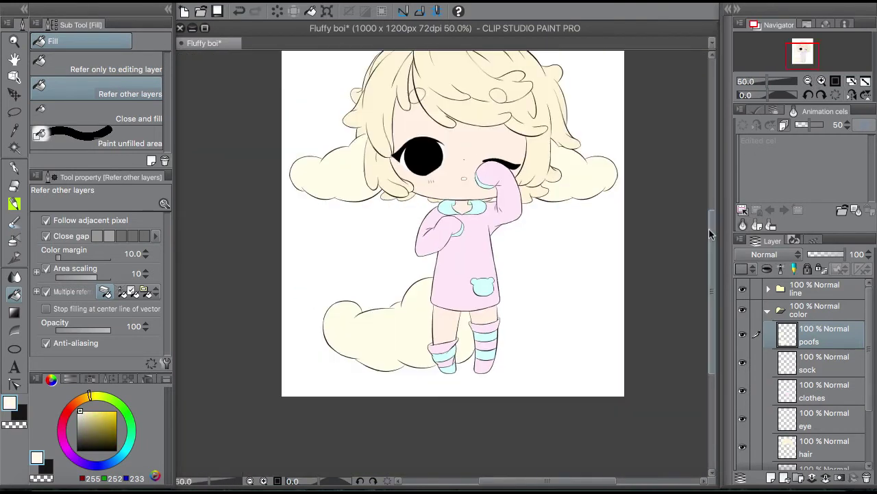
key(ctrl+alt+0)
Add a layer named "mouth" and fill the small mouth with pale red
click(770, 478)
double_click(809, 341)
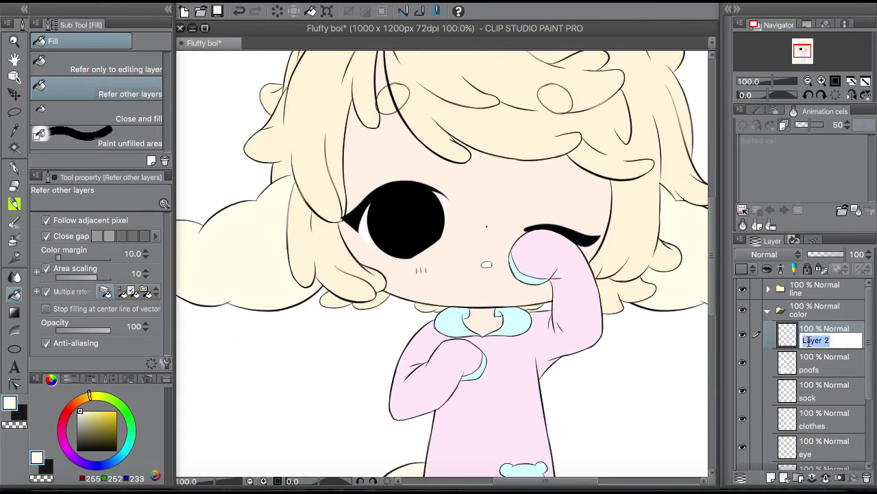
key(Return)
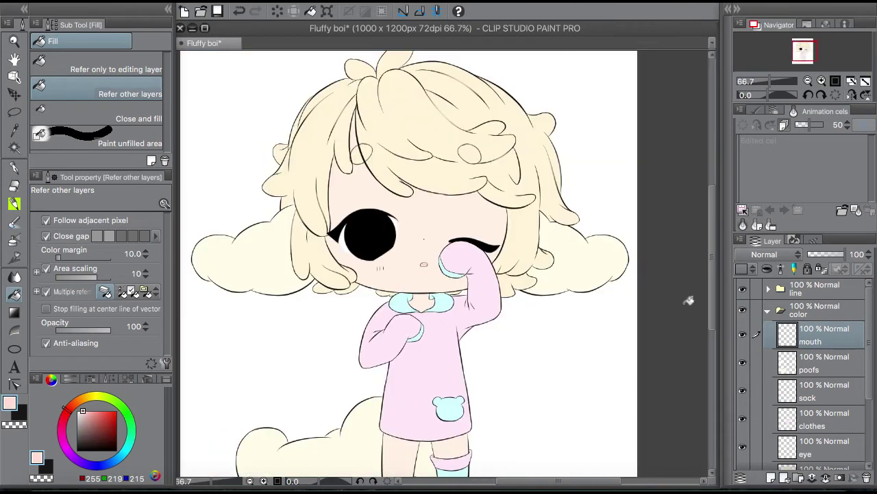
On a new layer clipped to the eye line layer, paint two overlapping pink circles in the iris with the G-pen
click(822, 425)
key(ctrl+plus)
key(ctrl+plus)
key(ctrl+plus)
key(p)
click(88, 422)
click(84, 414)
click(770, 478)
click(449, 231)
drag(480, 206, 497, 216)
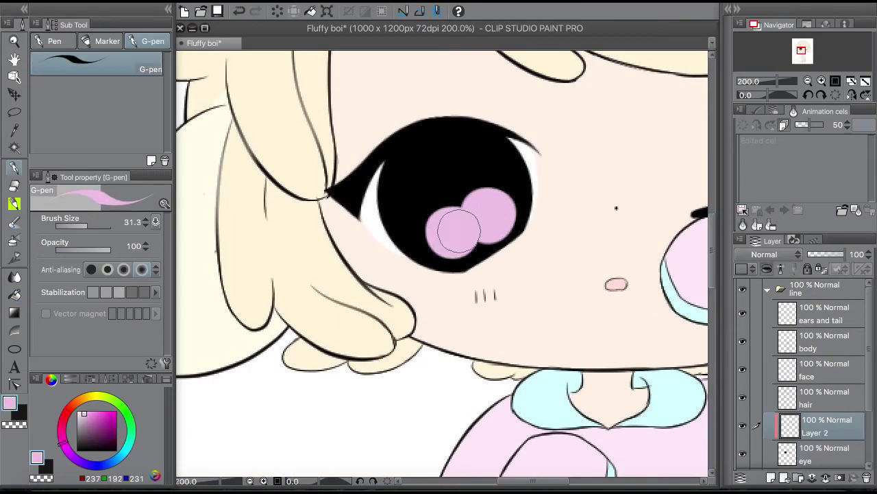
Detail the pink iris shape with small side bumps, tiny dots and short black hatch lines
key(x)
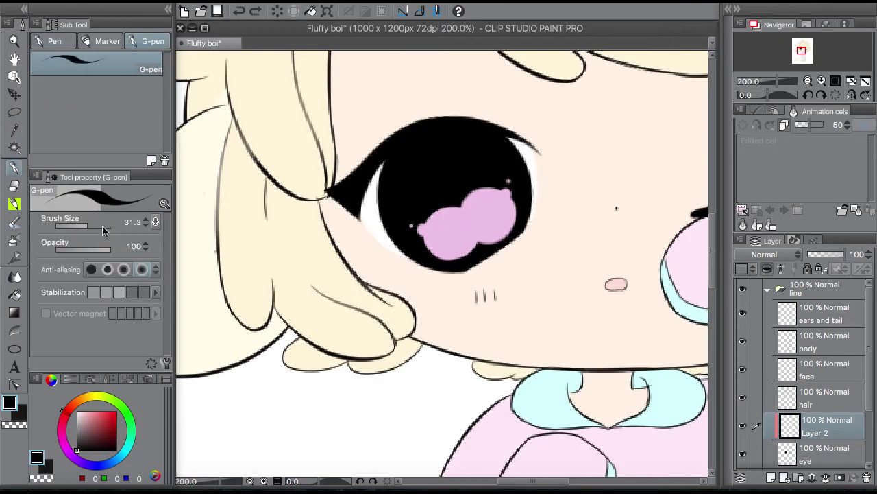
key(ctrl+minus)
key(ctrl+minus)
key(ctrl+minus)
key(ctrl+plus)
key(ctrl+plus)
key(ctrl+plus)
Try airbrushing a pink Add (Glow) light in the open eye on a separate clipped layer
key(ctrl+shift+n)
key(b)
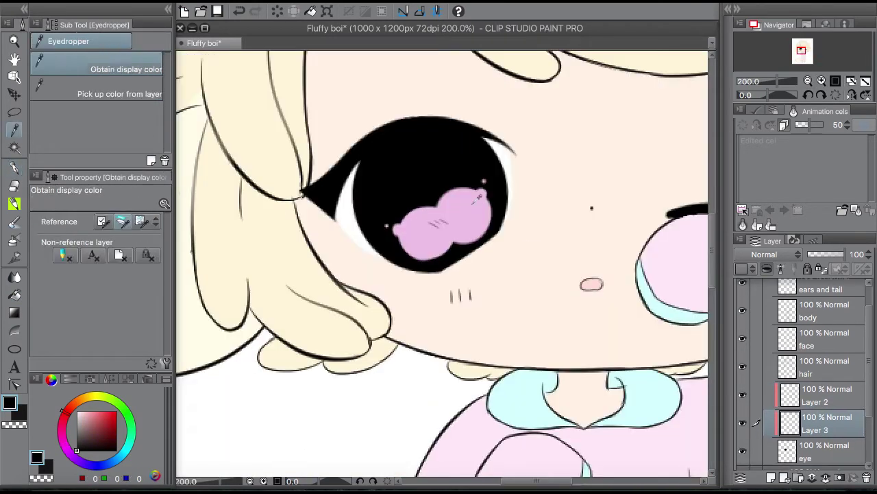
key(x)
mouse_move(439, 206)
mouse_down()
mouse_move(446, 265)
mouse_move(439, 226)
mouse_up()
key(ctrl+minus)
key(ctrl+minus)
key(ctrl+plus)
key(ctrl+plus)
click(767, 254)
click(769, 413)
key(ctrl+minus)
key(ctrl+z)
key(ctrl+z)
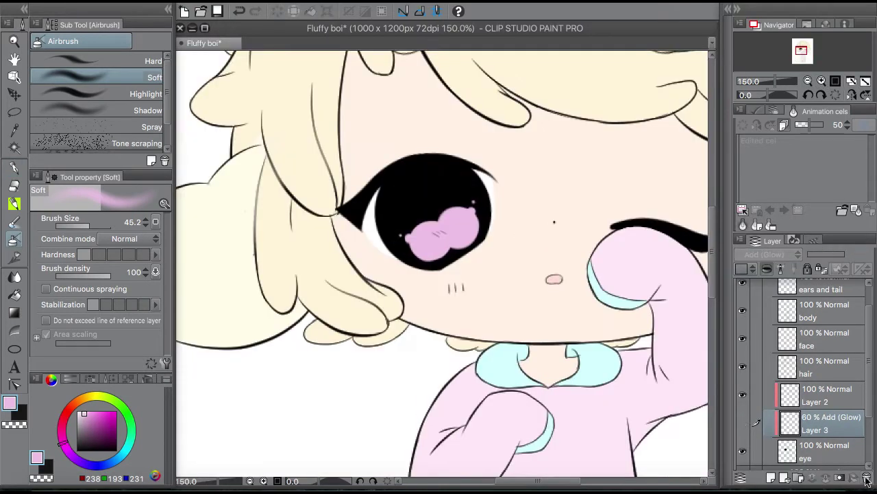
Sample the skin colour and softly tint the open eye's upper and lower edges with the Soft airbrush at size 45.2
alt+click(466, 157)
mouse_move(466, 156)
mouse_down()
mouse_move(425, 165)
mouse_move(362, 215)
mouse_up()
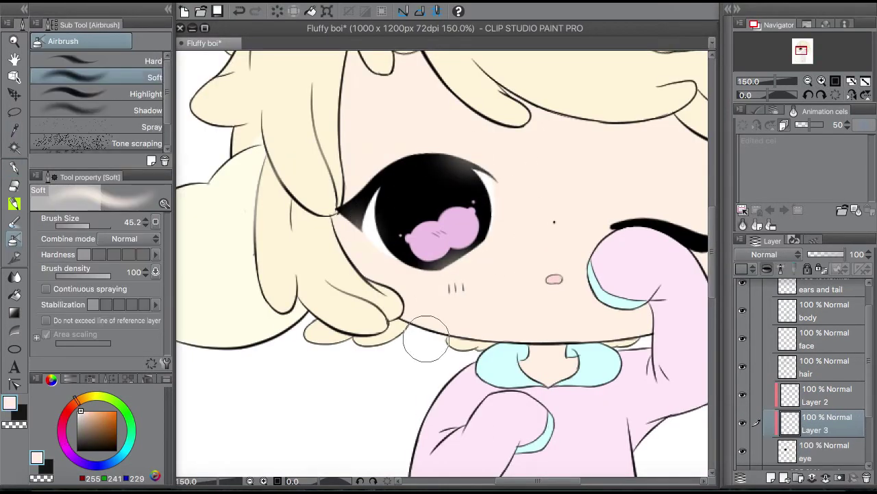
click(808, 81)
click(821, 80)
click(821, 81)
key(j)
key(b)
Airbrush a pink glow in the iris centre on a new clipped layer set to Add (Glow) at 64% opacity
key(ctrl+shift+n)
alt+click(427, 202)
click(427, 202)
scroll(427, 202, down, 3)
scroll(427, 202, up, 3)
click(771, 255)
click(759, 380)
mouse_move(853, 255)
mouse_down()
mouse_move(836, 254)
mouse_move(850, 255)
mouse_up()
Soften the eye-edge tint on Layer 3 with the Blur brush at size 27.7 and lower the layer's opacity to 76%
click(830, 451)
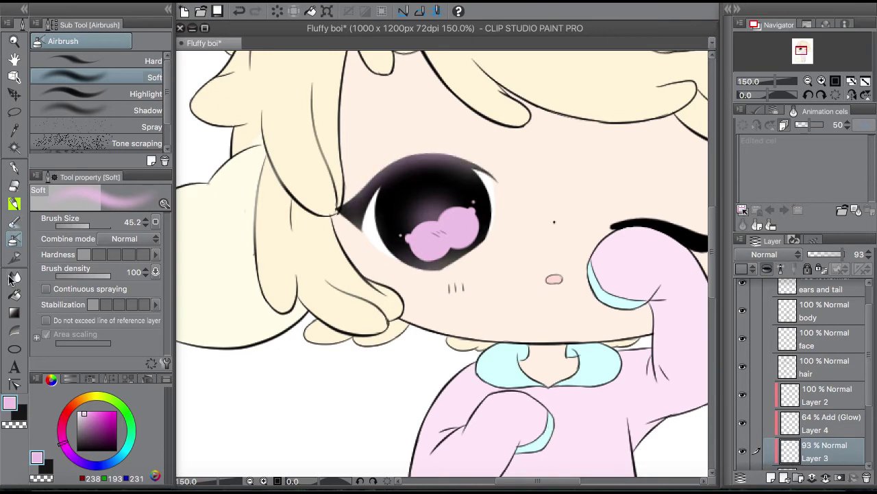
key(j)
click(88, 228)
drag(850, 254, 842, 255)
scroll(419, 260, down, 4)
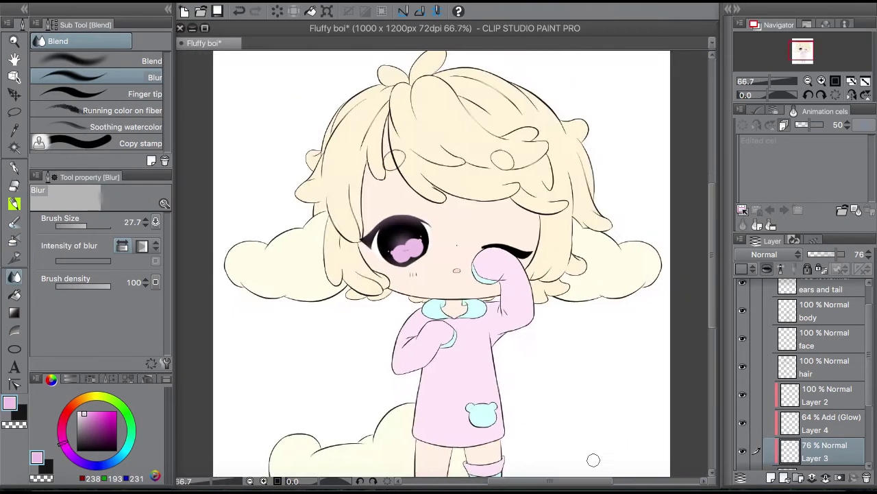
Airbrush and blend a soft tint over the ends of the closed eye's black lash
scroll(296, 279, up, 5)
key(b)
scroll(556, 456, right, 2)
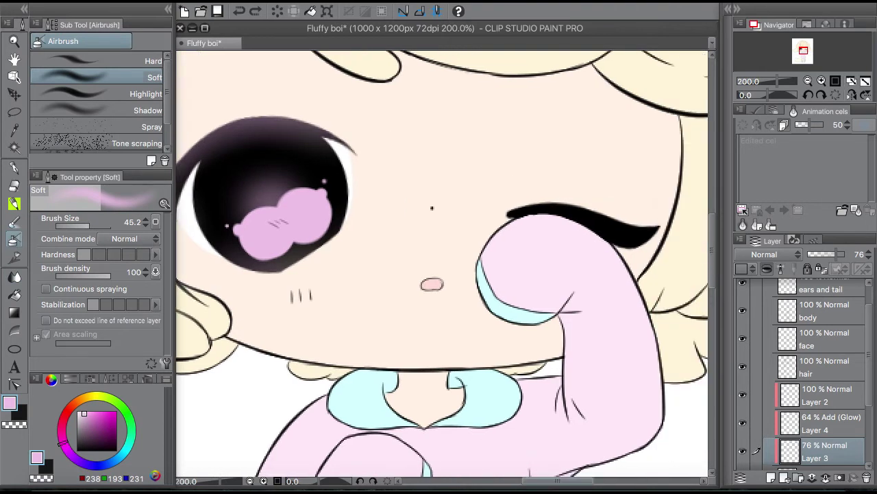
key(j)
On a new clipped layer, dot a round white highlight and a smaller one in the upper iris with the G-pen
key(p)
key(ctrl+shift+n)
scroll(361, 158, left, 3)
click(357, 158)
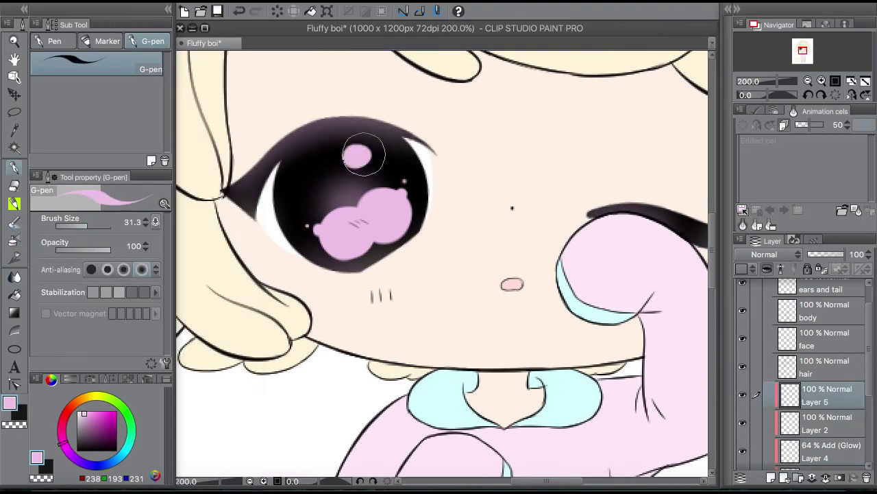
click(358, 152)
click(358, 150)
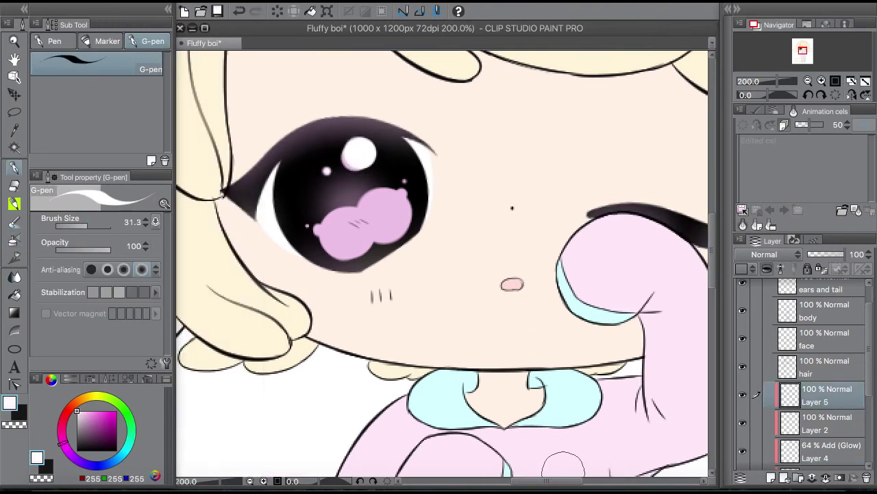
Add tiny white sparkles around the open eye's main highlight and a white shine under the closed eye's lash
scroll(562, 446, right, 3)
drag(290, 153, 299, 147)
scroll(551, 471, right, 2)
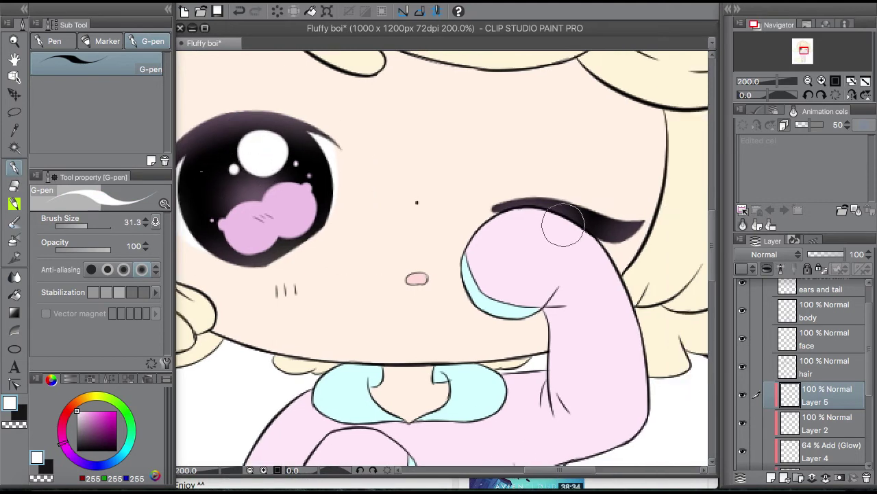
scroll(558, 210, down, 4)
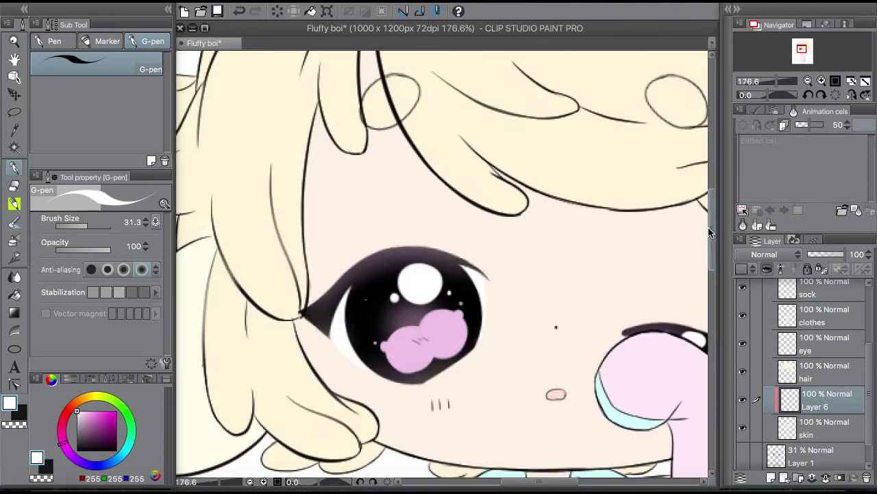
Paint pink skin shadows under the fringe and along the face sides on Layer 6 with the Dense watercolor brush at size 27.7
key(i)
click(14, 222)
scroll(695, 216, up, 3)
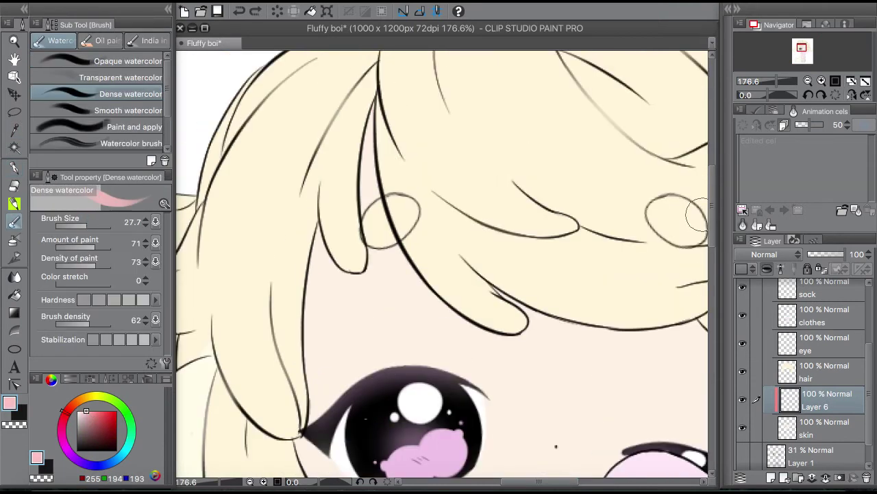
scroll(394, 280, right, 3)
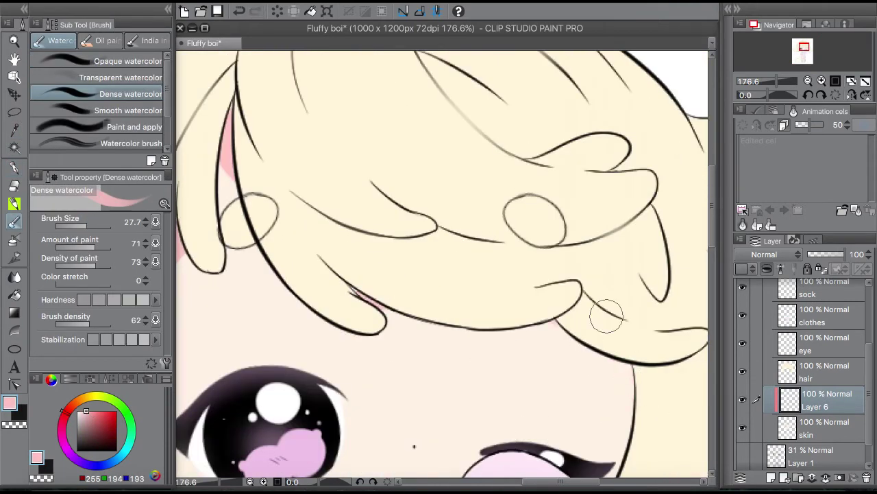
scroll(590, 485, down, 3)
scroll(654, 267, left, 2)
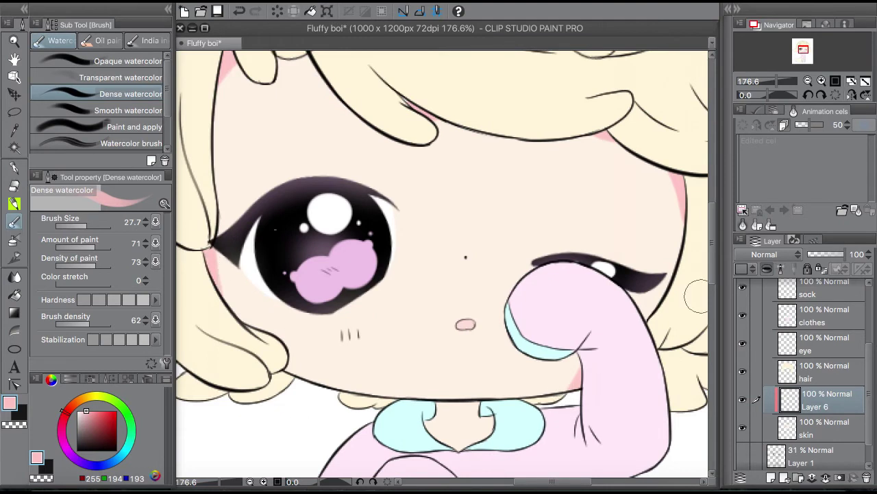
Dab a soft pink spot over the nose with the Dense watercolor brush
scroll(300, 401, down, 2)
click(464, 166)
scroll(467, 167, down, 5)
scroll(412, 172, up, 4)
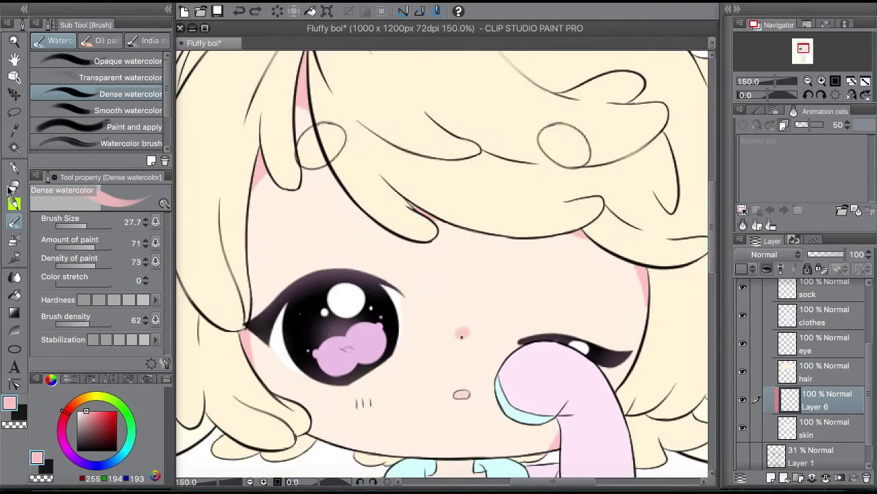
drag(390, 54, 579, 107)
scroll(595, 195, down, 3)
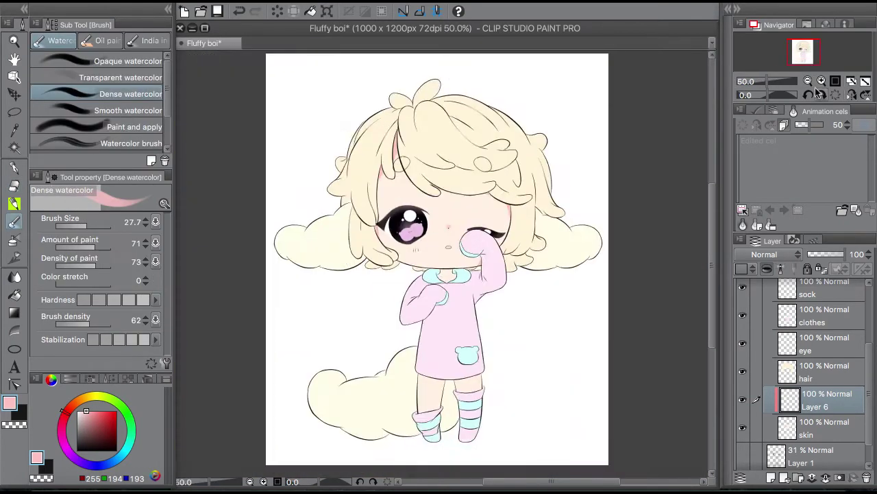
Shade the neck below the chin and the upper legs under the dress hem in pink
scroll(514, 281, up, 4)
scroll(401, 171, down, 10)
drag(363, 184, 456, 192)
scroll(438, 260, down, 5)
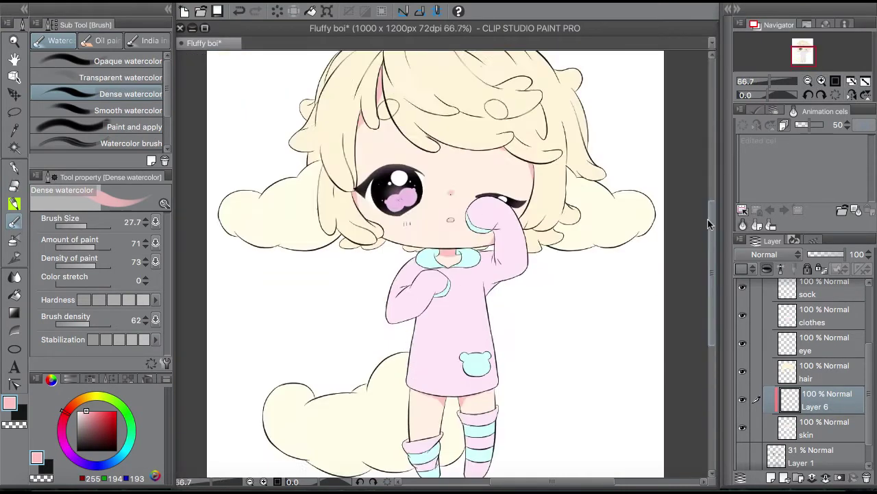
On a new clipped layer above the skin shadows, airbrush pink blush on the cheeks with the Soft airbrush at size 83.3
scroll(460, 186, up, 4)
click(772, 478)
click(767, 269)
key(b)
drag(411, 302, 309, 295)
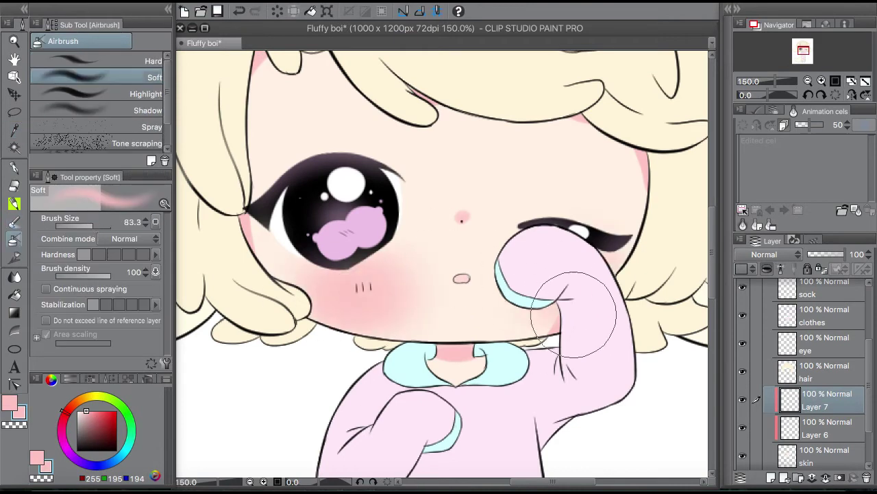
Airbrush a small pink blush on the knee with the Soft airbrush at size 35.4
scroll(439, 274, down, 5)
scroll(411, 329, up, 5)
drag(91, 225, 84, 225)
drag(403, 285, 412, 291)
scroll(439, 274, down, 5)
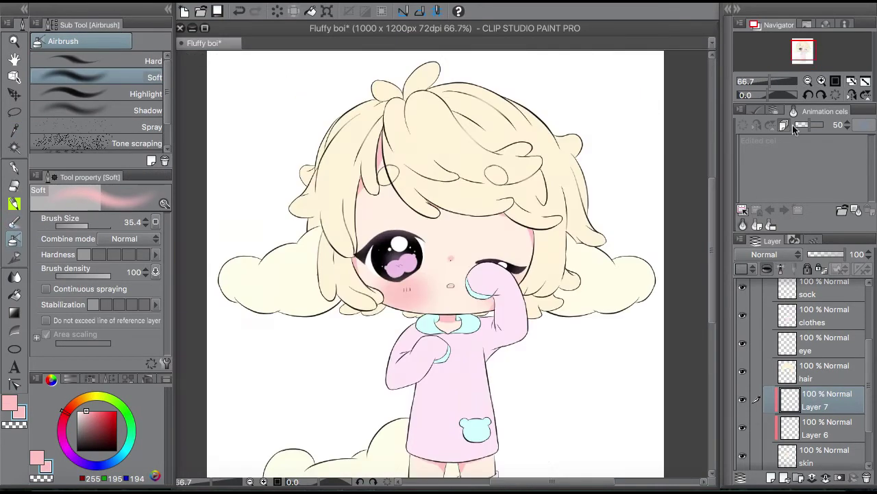
Paint small white shine marks on the blushed cheek with the G-pen at size 31.3 and review the whole figure
scroll(354, 315, up, 5)
key(p)
scroll(439, 274, down, 5)
scroll(453, 453, up, 5)
scroll(439, 274, down, 5)
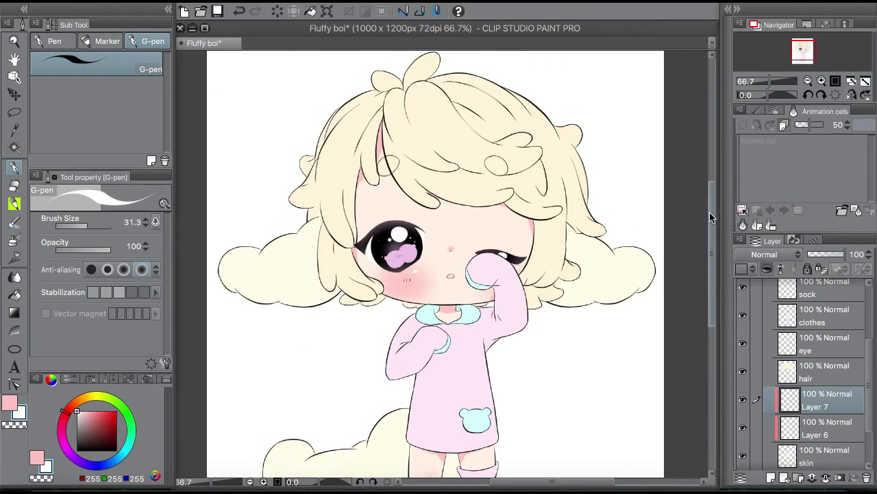
scroll(711, 218, down, 1)
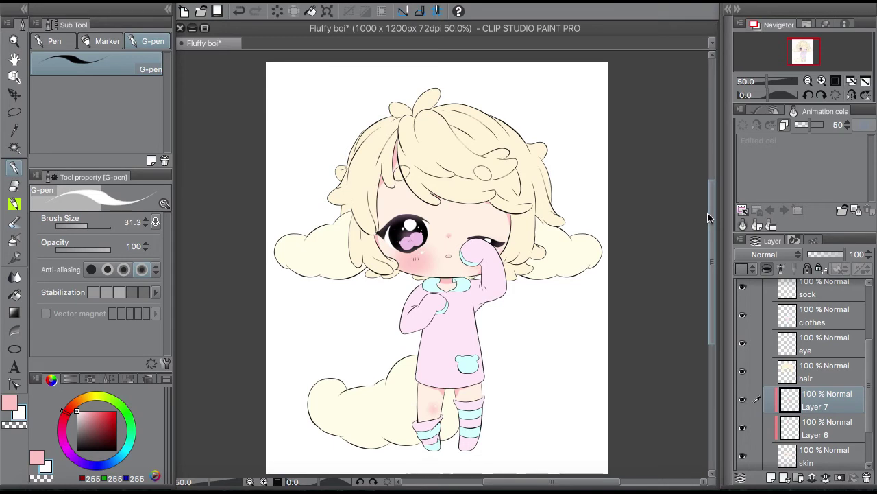
scroll(713, 206, up, 3)
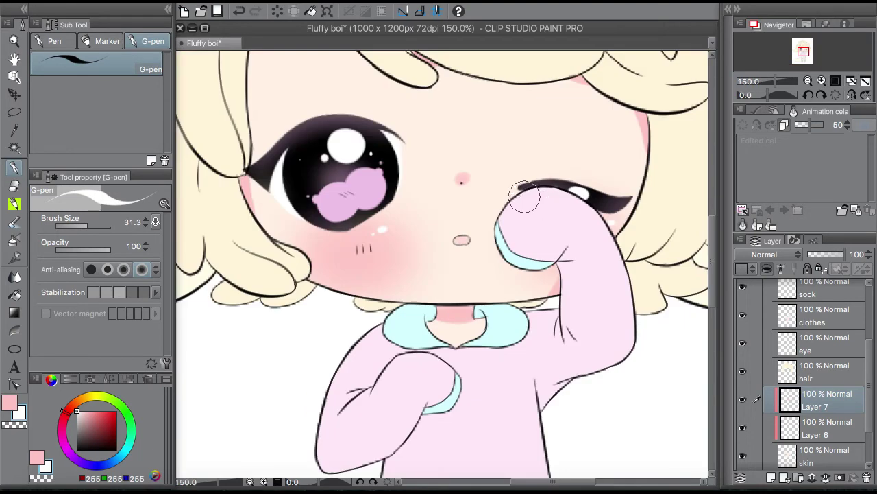
Add a clipped layer above the hair layer and mix a beige shadow colour (246, 226, 191) from the sampled hair colour
scroll(703, 323, down, 3)
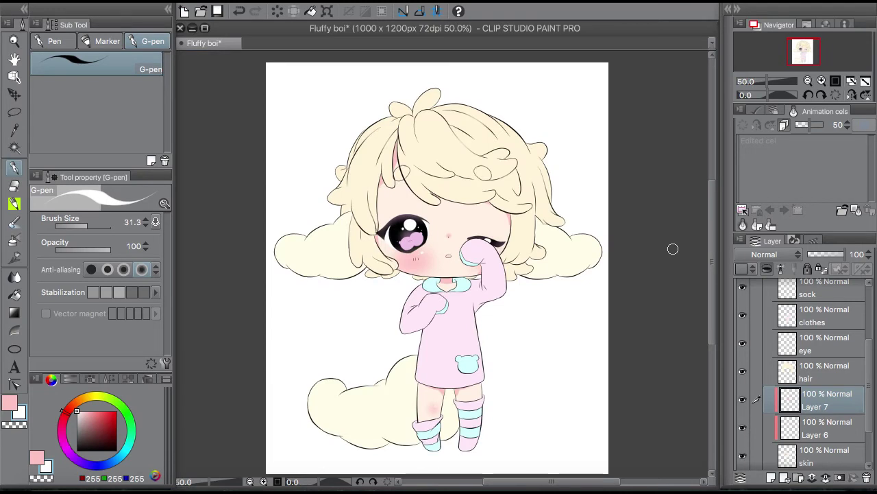
key(ctrl+plus)
key(ctrl+minus)
key(ctrl+shift+n)
key(i)
click(86, 397)
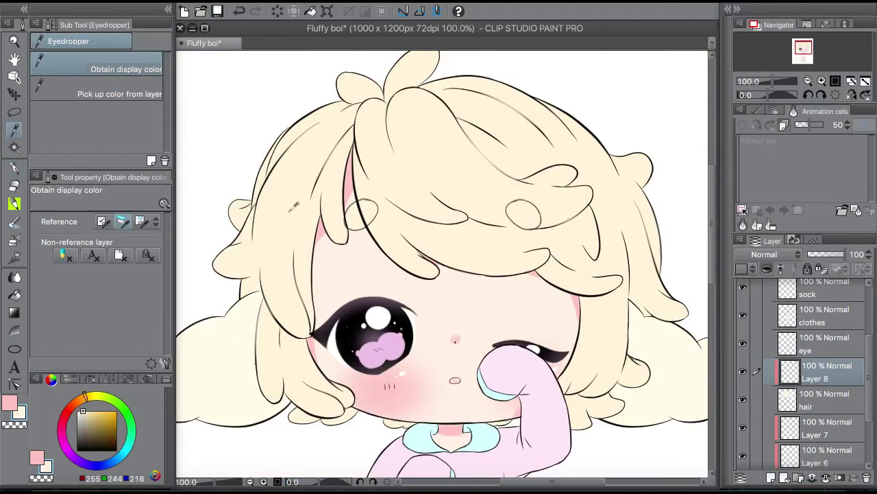
click(83, 410)
key(b)
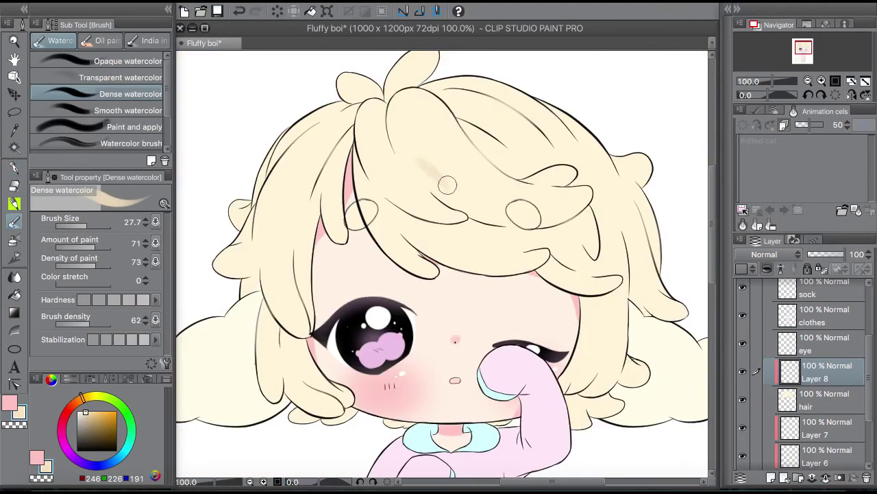
Paint soft beige shadow patches across the middle and lower fringe with the Dense watercolor brush at size 94.1
drag(433, 155, 465, 166)
drag(386, 175, 397, 179)
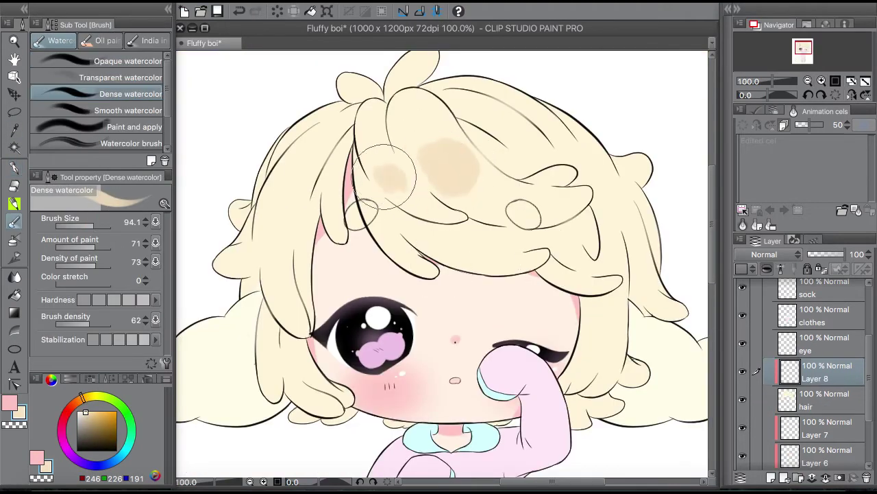
drag(484, 254, 441, 238)
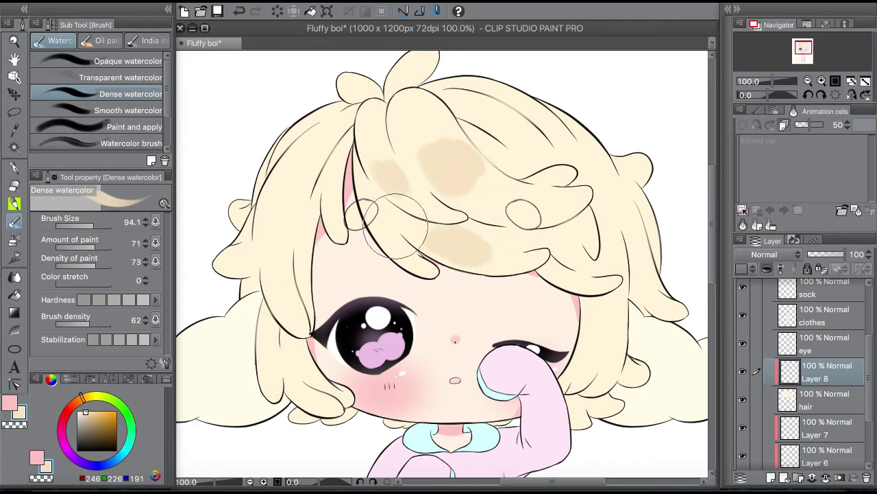
key(ctrl+z)
Paint beige patches on the upper strands and the fringe tips above the winking eye with Dense watercolor at size 51.1
scroll(429, 134, up, 2)
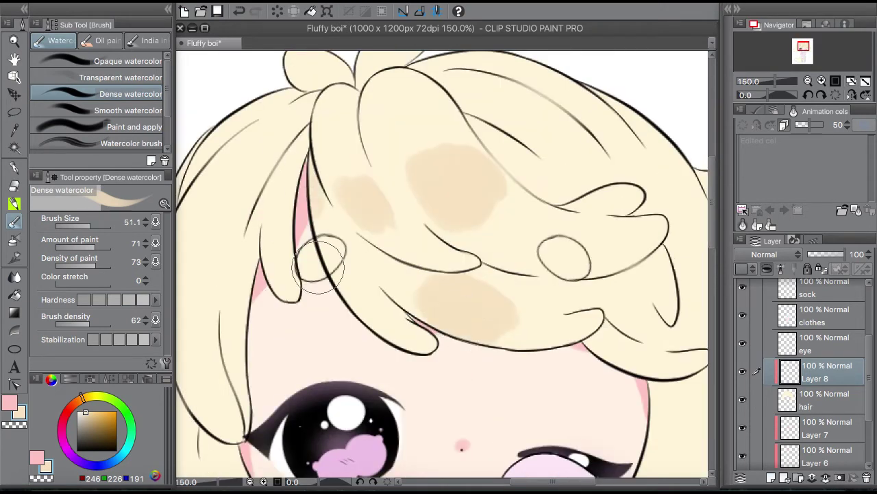
mouse_move(531, 194)
mouse_down()
mouse_move(470, 121)
mouse_move(545, 188)
mouse_up()
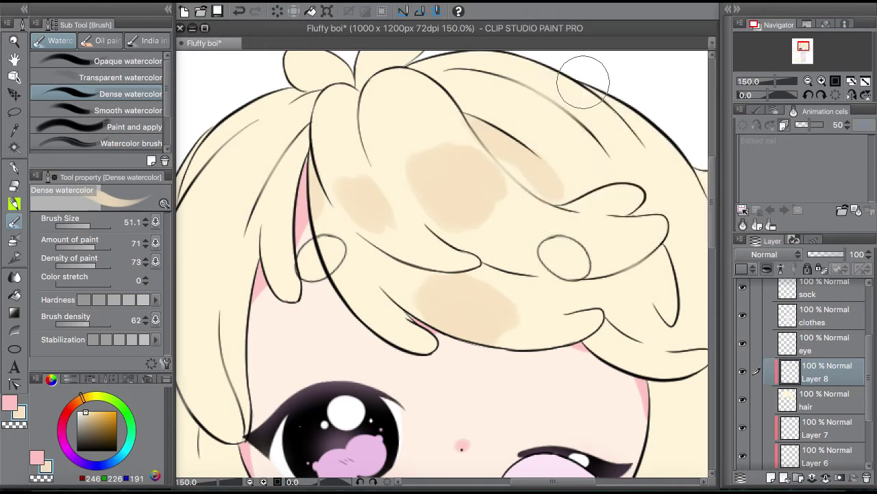
scroll(715, 229, up, 1)
mouse_move(568, 147)
mouse_down()
mouse_move(478, 141)
mouse_move(478, 192)
mouse_up()
mouse_move(576, 288)
mouse_down()
mouse_move(549, 263)
mouse_move(568, 290)
mouse_up()
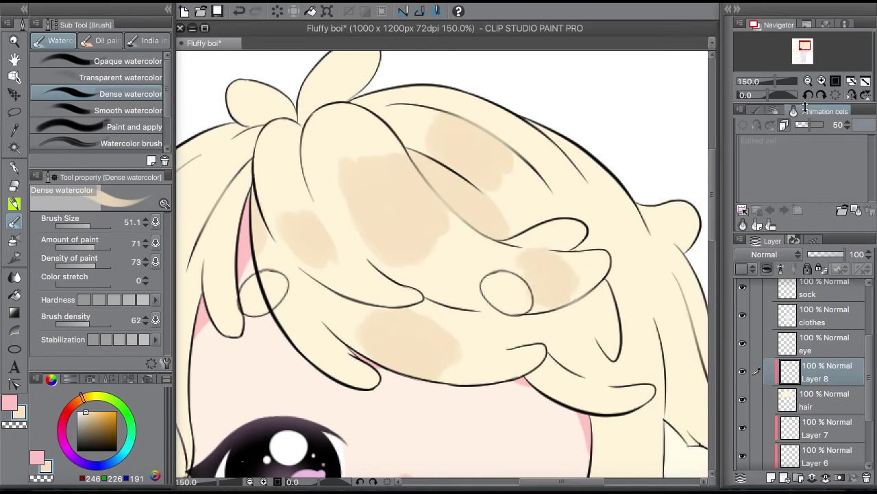
scroll(568, 290, down, 5)
drag(590, 240, 617, 235)
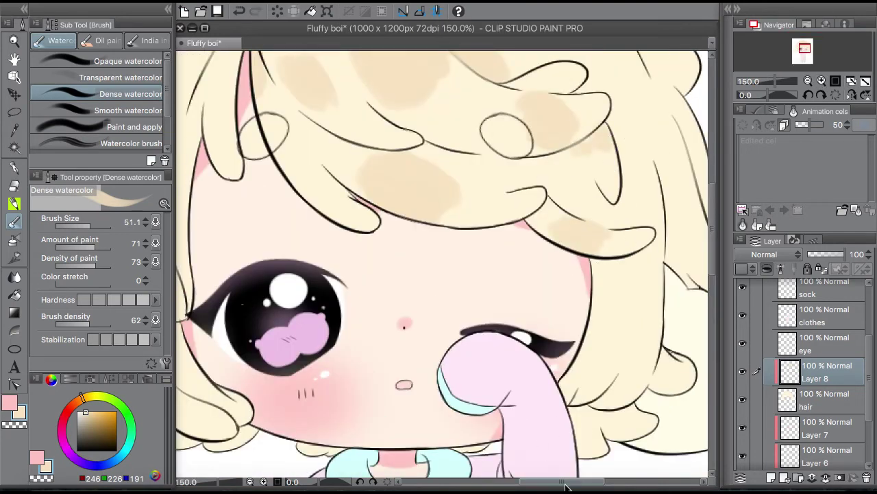
Paint beige patches along the side locks next to the open eye, mirroring the canvas view while working
scroll(710, 233, left, 5)
scroll(710, 233, up, 2)
scroll(710, 233, down, 1)
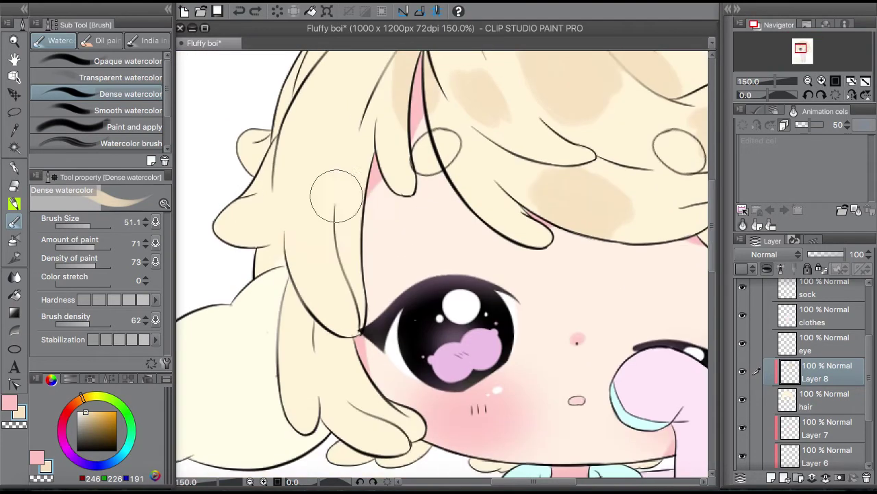
scroll(343, 309, up, 3)
scroll(521, 181, right, 6)
mouse_move(521, 182)
mouse_down()
mouse_move(554, 196)
mouse_move(566, 185)
mouse_move(583, 206)
mouse_up()
click(851, 80)
click(827, 81)
click(828, 81)
scroll(442, 264, down, 3)
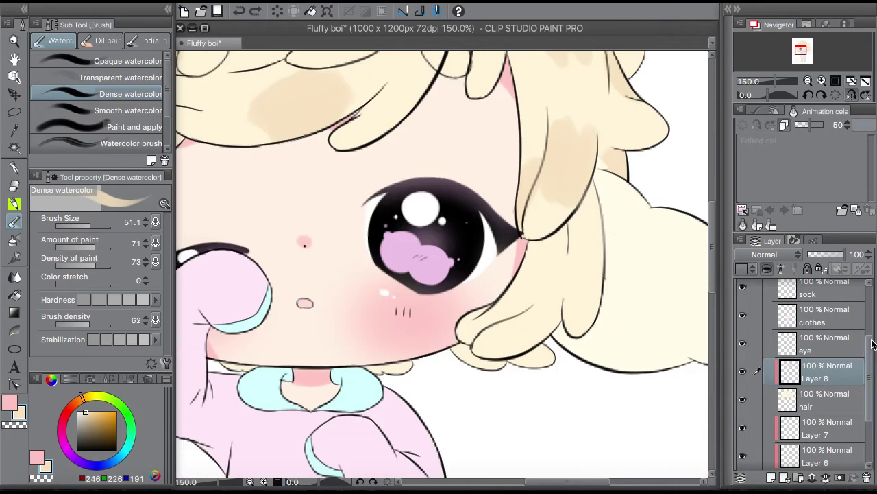
scroll(802, 370, up, 3)
scroll(442, 264, left, 5)
mouse_move(312, 195)
mouse_down()
mouse_move(343, 267)
mouse_move(382, 300)
mouse_up()
Shade the side lock and lower curls beside the winking eye in beige with Dense watercolor at size 51.1
key(g)
scroll(442, 264, down, 5)
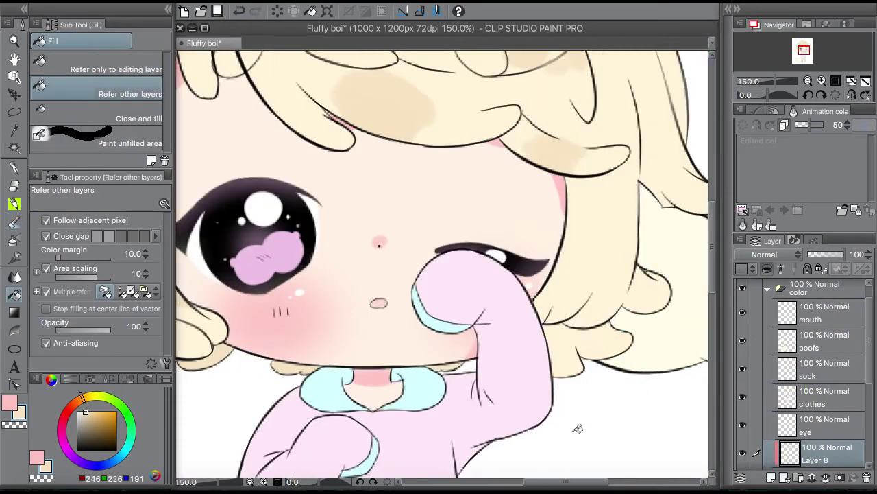
scroll(478, 434, up, 5)
key(b)
scroll(478, 434, left, 5)
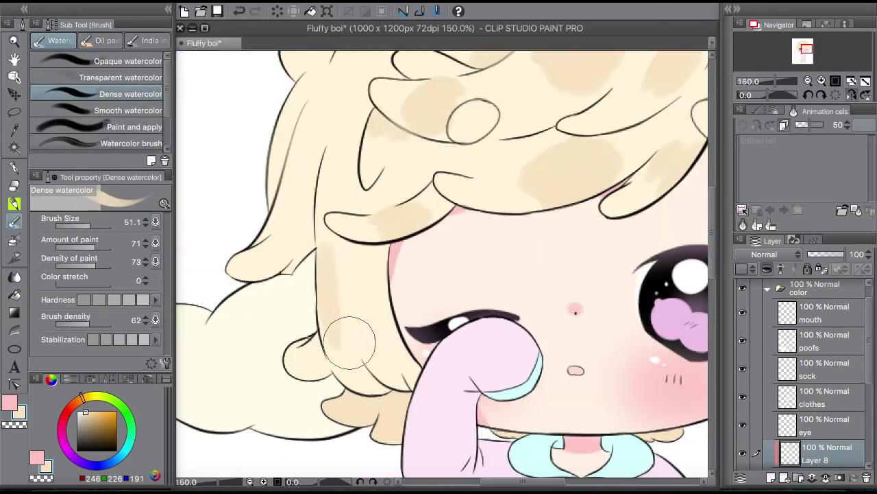
drag(323, 294, 381, 293)
Paint beige patches on the outer strands of the winking-eye side, the crown and the base of the two tufts
scroll(600, 267, up, 2)
scroll(599, 268, right, 5)
mouse_move(545, 206)
mouse_down()
mouse_move(589, 319)
mouse_move(600, 267)
mouse_up()
scroll(600, 267, up, 2)
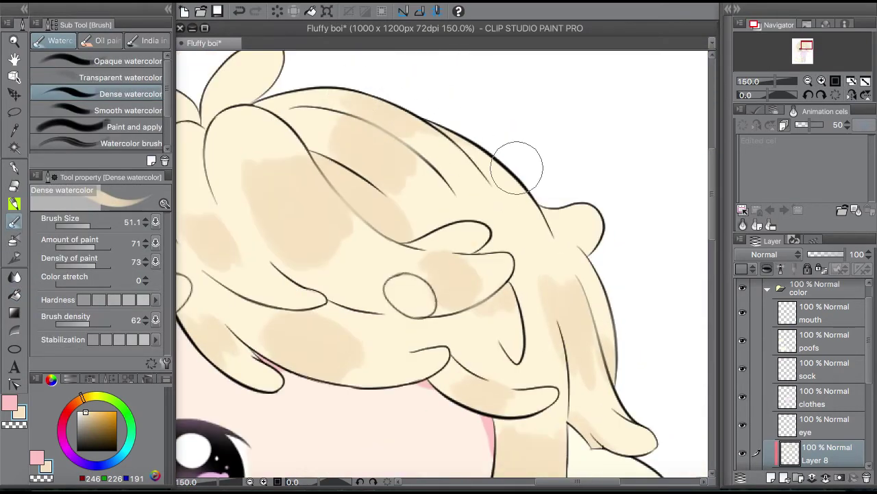
scroll(438, 120, left, 5)
drag(391, 115, 387, 104)
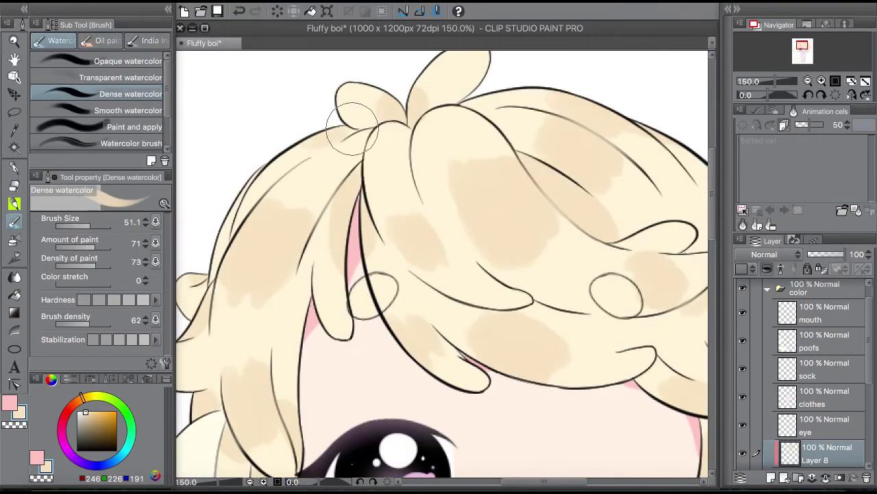
Lower the hair shadow layer's opacity to 71%
scroll(211, 252, down, 2)
scroll(439, 268, down, 2)
scroll(439, 267, up, 2)
scroll(713, 235, down, 2)
scroll(713, 235, down, 3)
drag(843, 254, 835, 257)
key(ctrl+plus)
key(ctrl+plus)
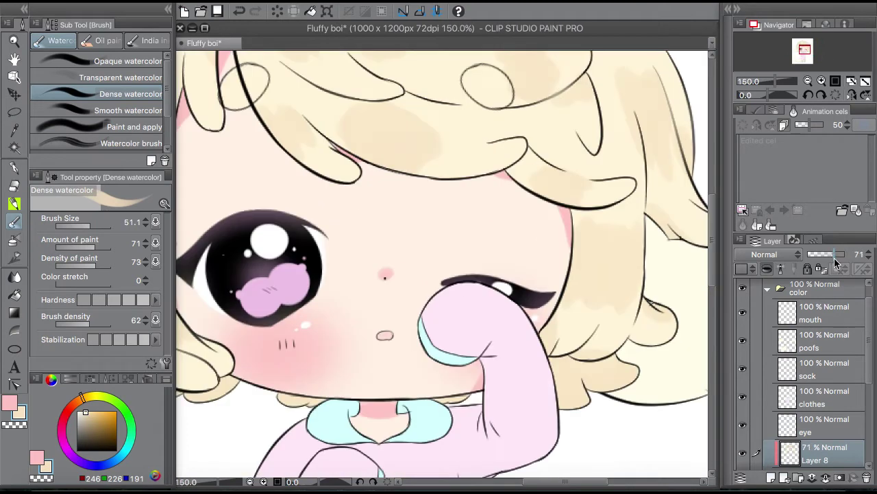
On a new clipped layer above the hair shadows, try a darker peach patch on the central fringe with Dense watercolor at size 21.7
scroll(411, 74, up, 3)
scroll(382, 129, up, 3)
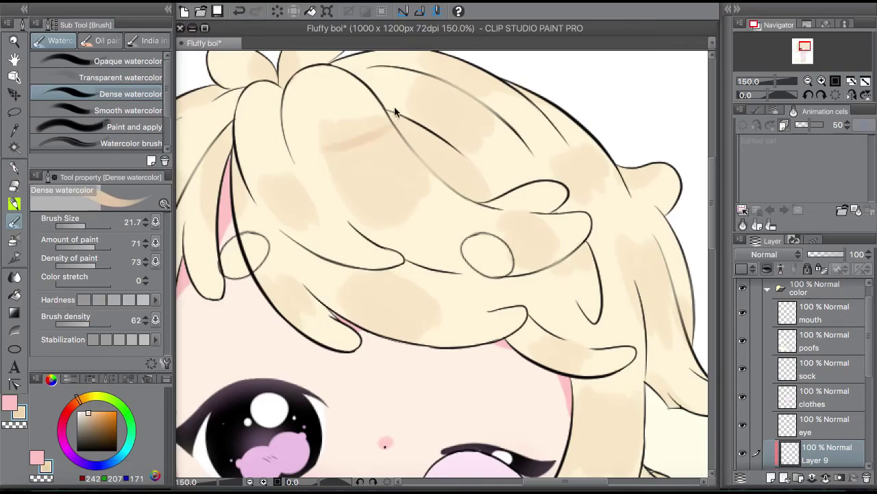
drag(395, 112, 384, 213)
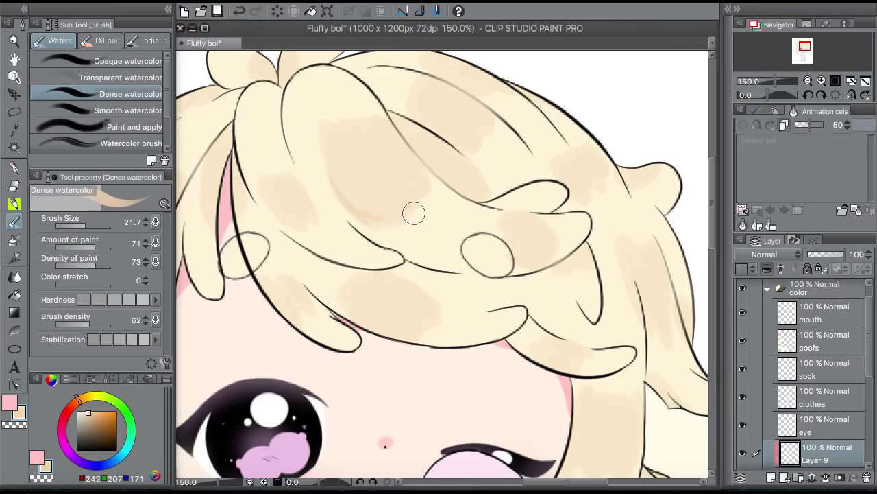
scroll(345, 177, up, 3)
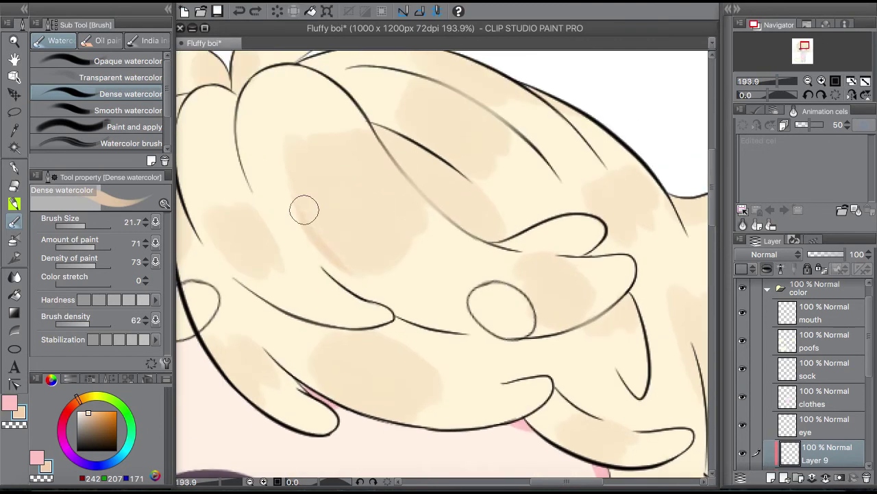
mouse_move(429, 200)
mouse_down()
mouse_move(301, 184)
mouse_move(356, 244)
mouse_move(331, 191)
mouse_move(377, 163)
mouse_move(354, 224)
mouse_up()
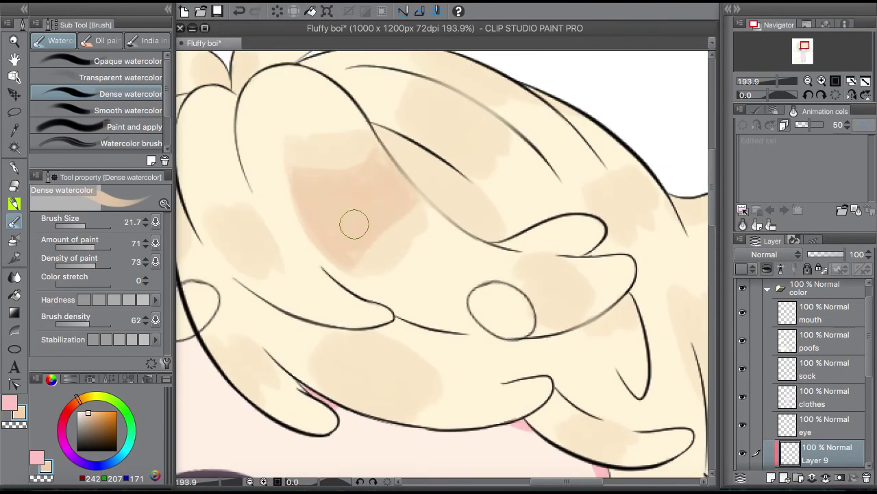
key(ctrl+plus)
key(j)
click(810, 81)
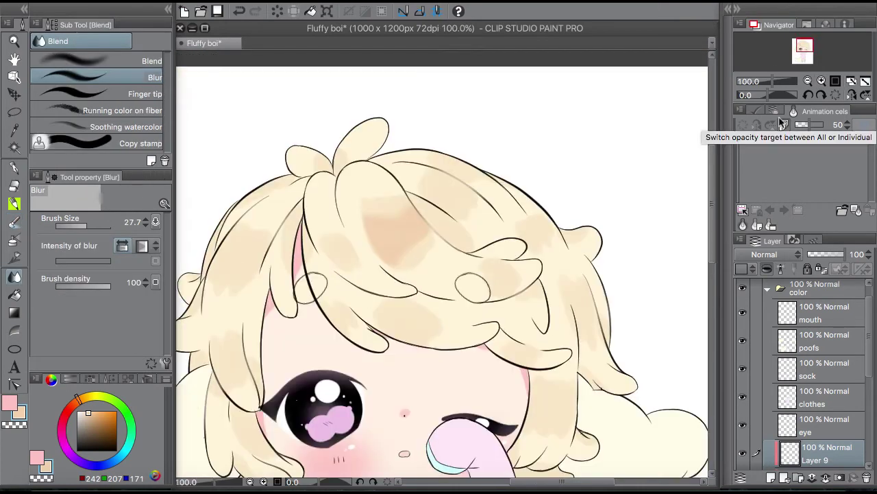
Outline a curved shadow shape on the central fringe patch with the G-pen at size 21.7 in peach (246, 211, 174)
key(ctrl+plus)
key(p)
key(p)
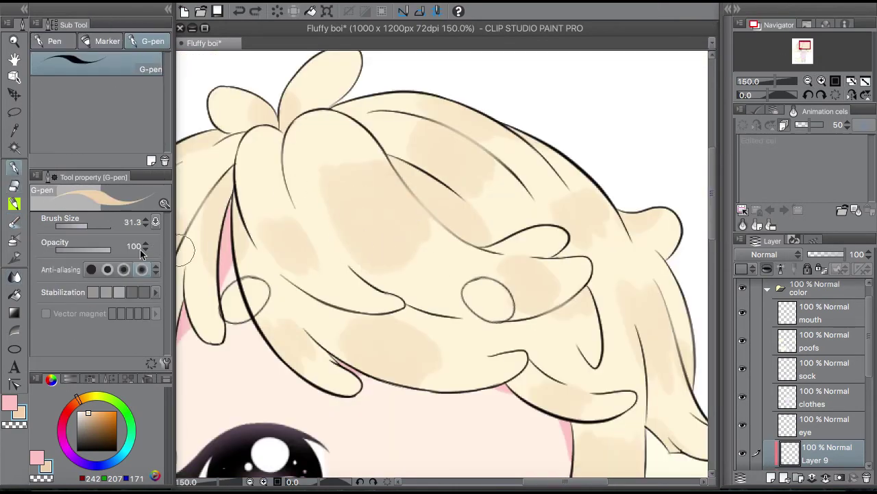
key(ctrl+plus)
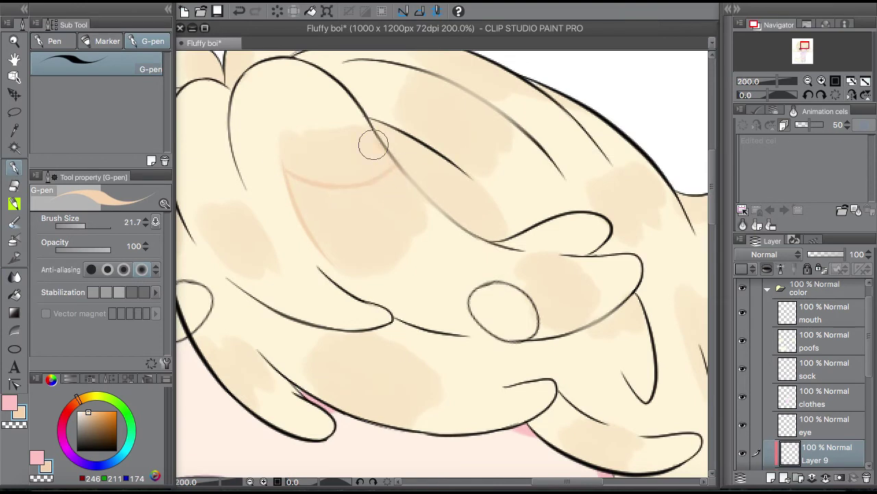
key(h)
key(g)
key(p)
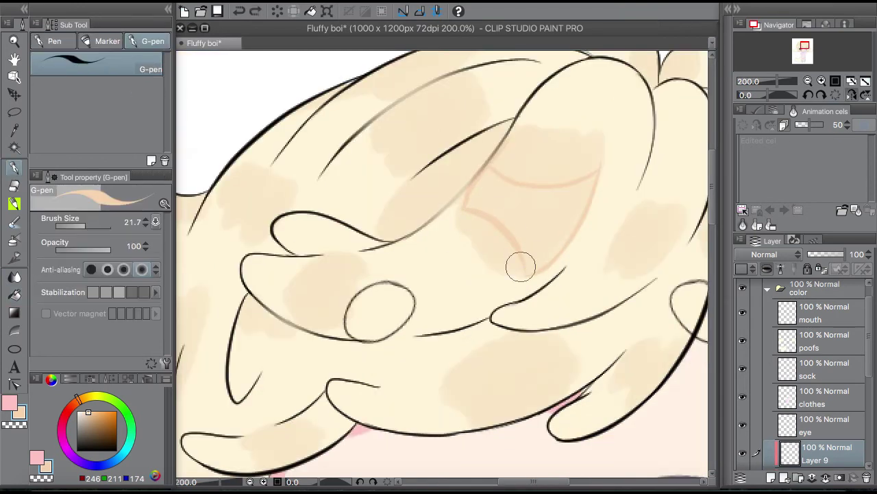
Close the gaps in the central fringe outline and fill the shape with peach
key(g)
click(549, 207)
key(ctrl+z)
key(h)
key(p)
key(g)
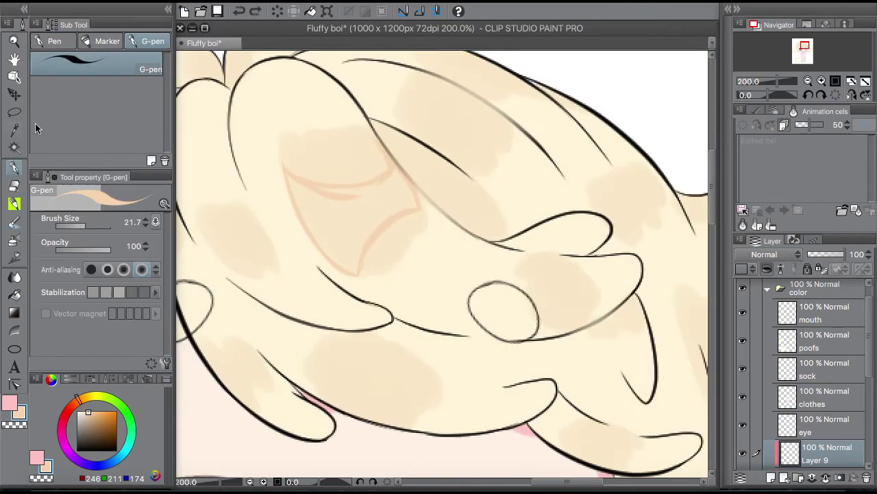
click(389, 180)
key(p)
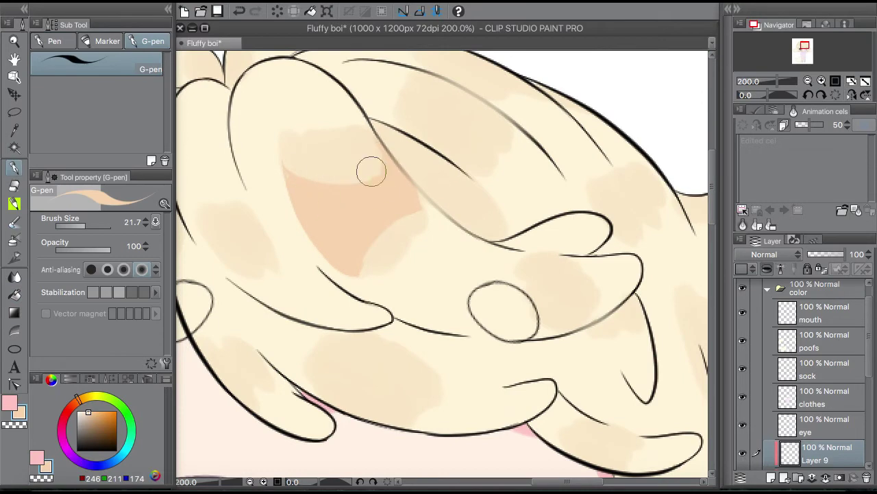
Refine the peach shape's edges along the fringe strand and soften its upper and lower borders with Blur at size 27.7
key(h)
key(ctrl+z)
key(e)
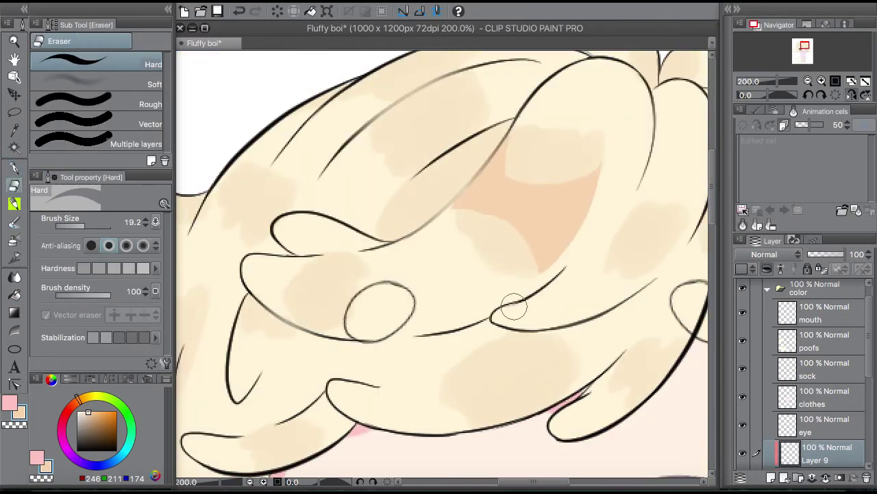
key(p)
key(j)
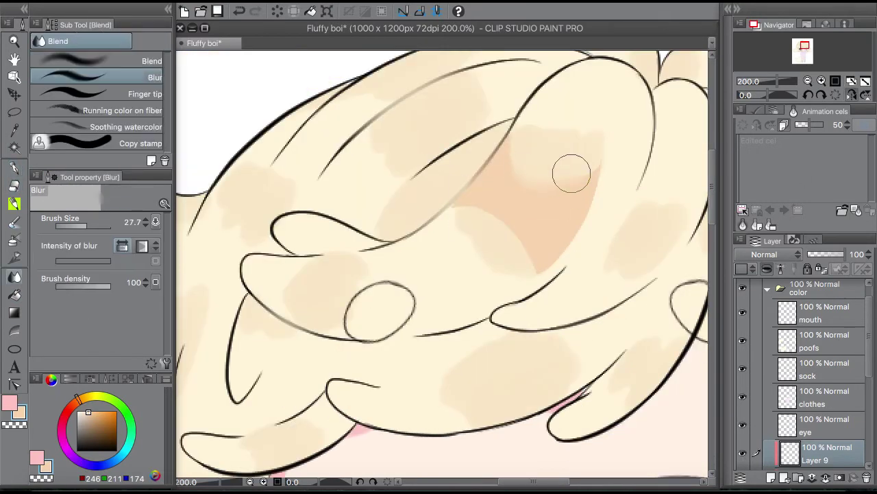
scroll(325, 180, down, 5)
scroll(325, 181, up, 5)
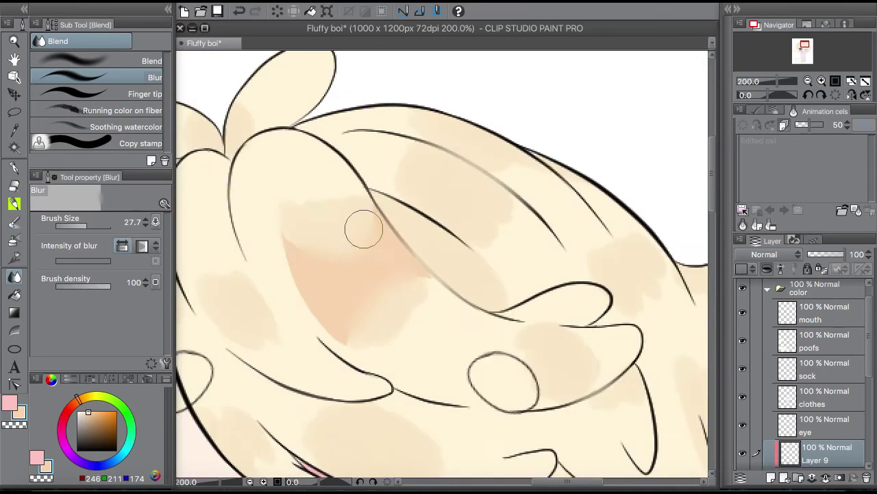
Add a peach shadow to the lower fringe patch with the G-pen at size 21.7 and blur its edges
key(p)
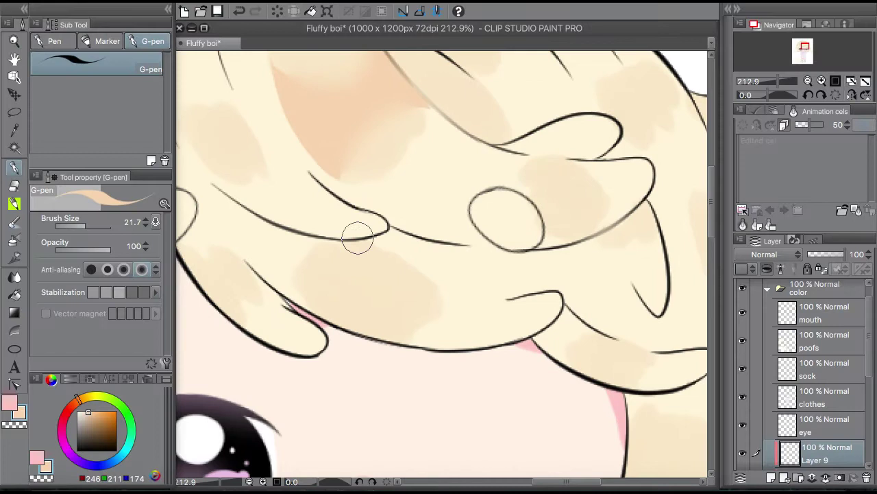
drag(358, 238, 427, 251)
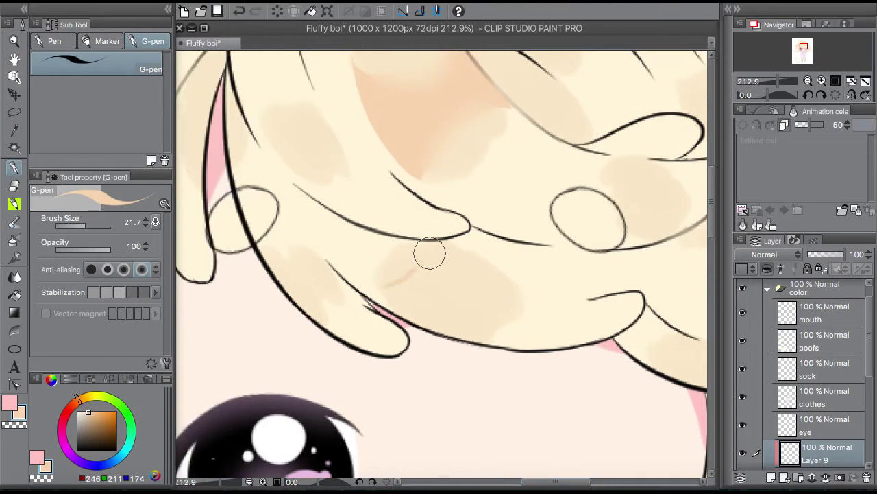
key(ctrl+z)
click(14, 276)
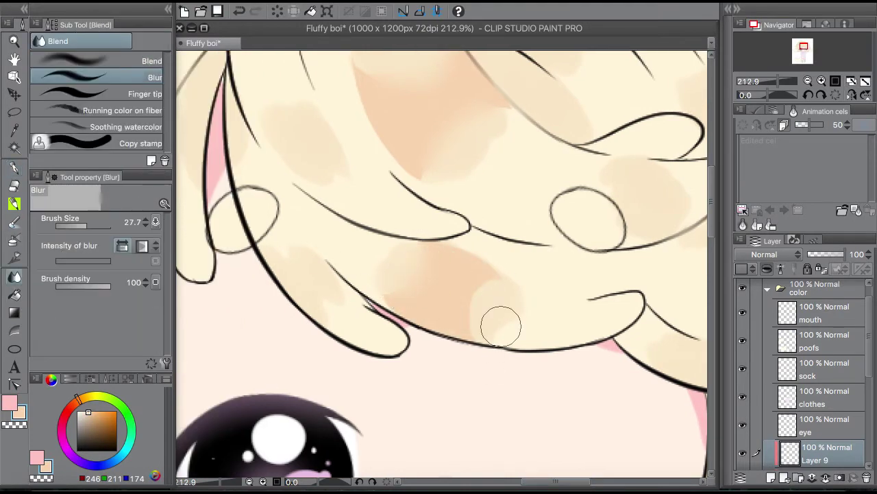
scroll(417, 186, down, 4)
scroll(480, 233, up, 3)
Paint a small peach shadow on the narrow fringe strand beside the parting, blur it and review the figure
key(p)
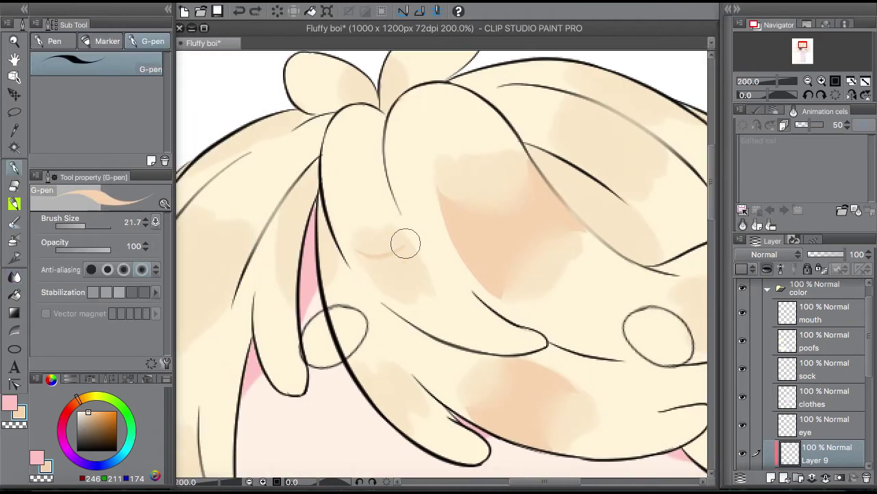
key(p)
scroll(350, 253, up, 1)
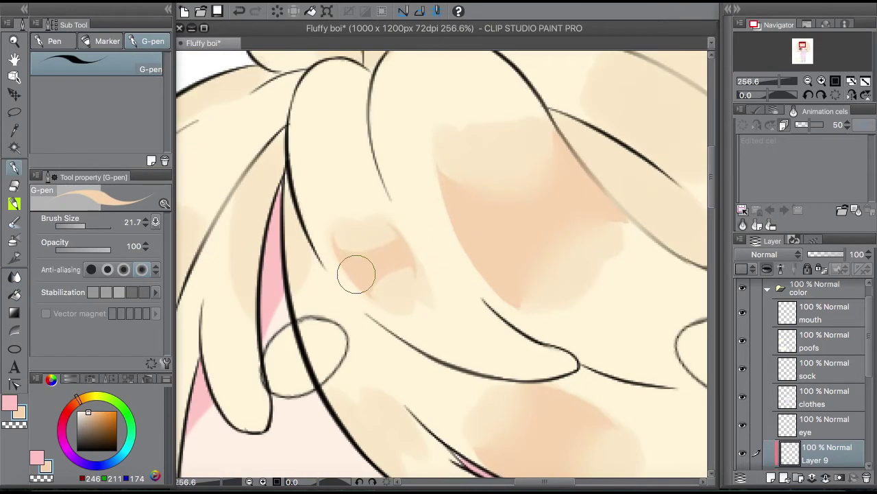
key(j)
key(ctrl+0)
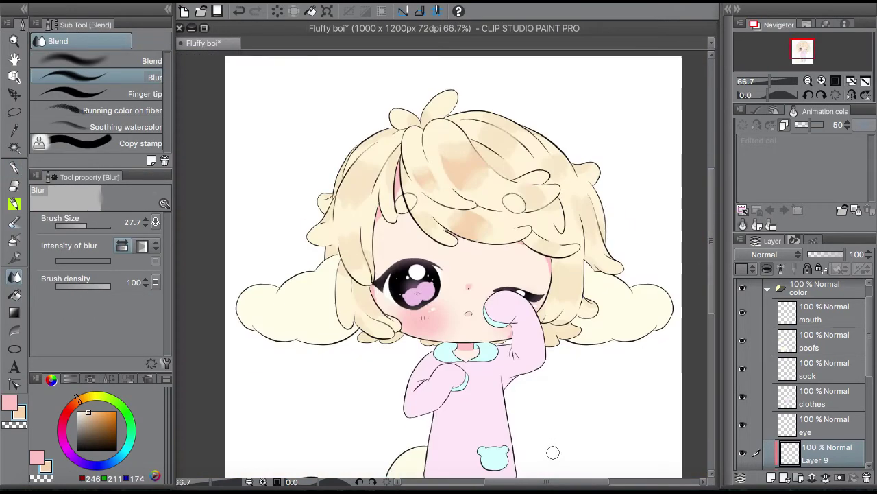
Outline a peach shadow with the G-pen on the broad side lock beside the parting, fill it and blur its edges
scroll(493, 208, up, 3)
key(p)
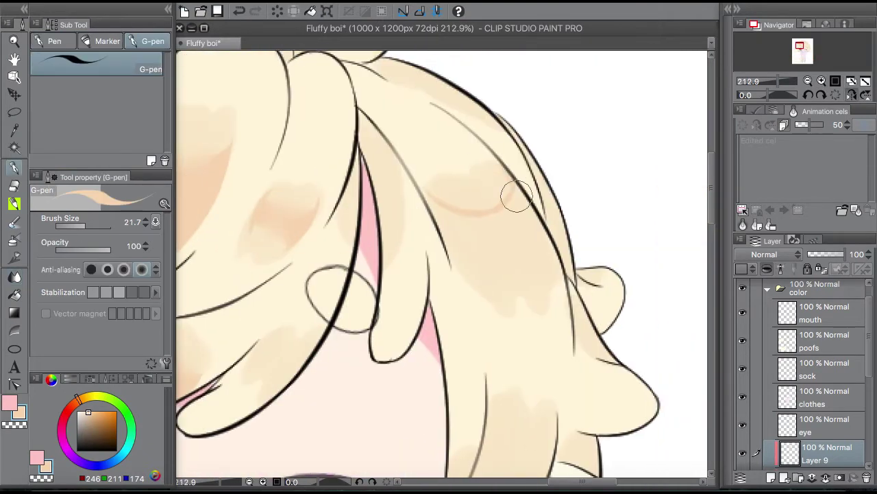
drag(431, 200, 533, 267)
key(g)
click(480, 255)
key(p)
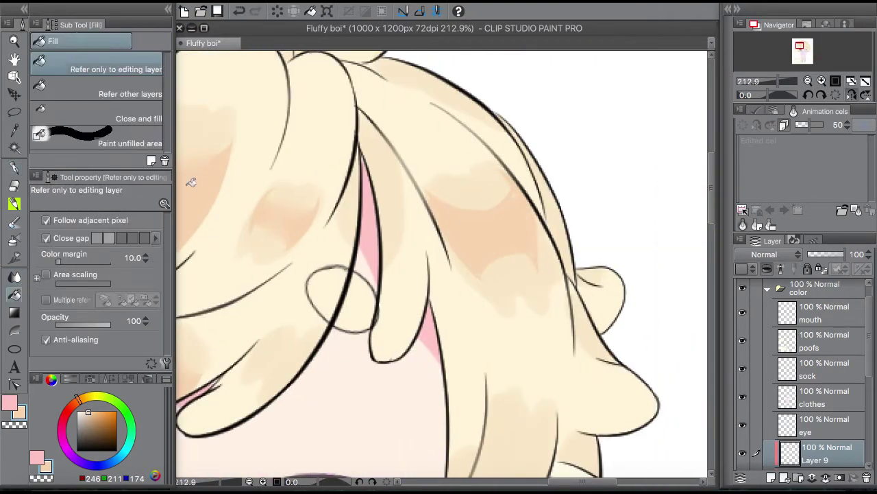
key(j)
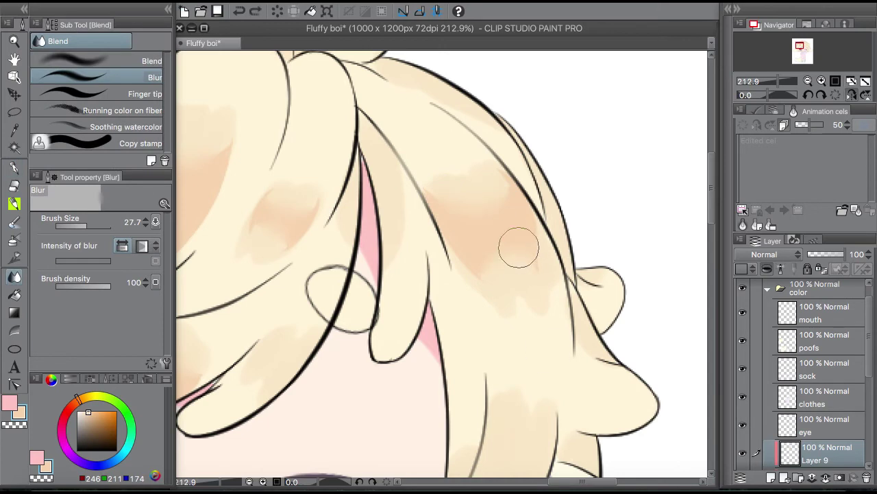
Paint a small peach shadow on the outer crown hair above the side tuft and soften it with Blur
key(ctrl+0)
click(852, 95)
scroll(582, 478, up, 5)
scroll(581, 478, up, 2)
key(p)
scroll(444, 216, up, 5)
mouse_move(421, 192)
mouse_down()
mouse_move(485, 178)
mouse_move(488, 205)
mouse_up()
key(ctrl+z)
key(ctrl+z)
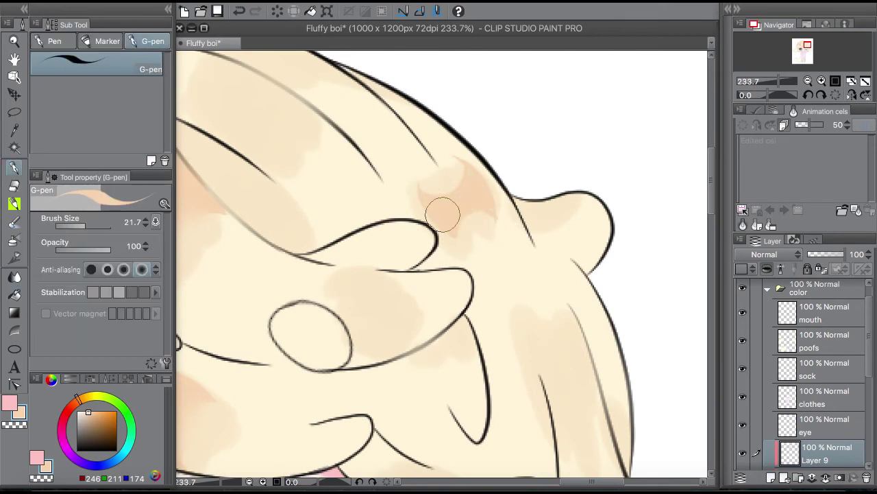
key(j)
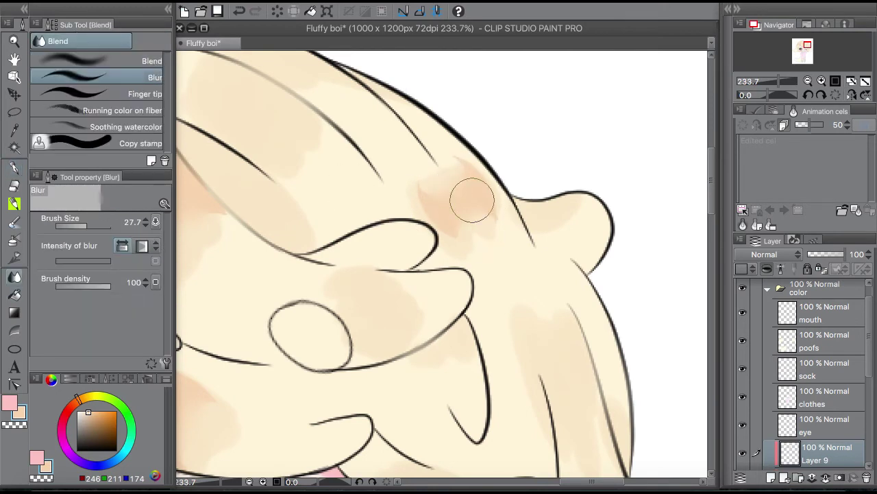
Add a peach shadow to the upper crown strand with the G-pen and blend its edges with Blur at size 27.7
scroll(443, 205, down, 1)
drag(596, 99, 695, 186)
key(p)
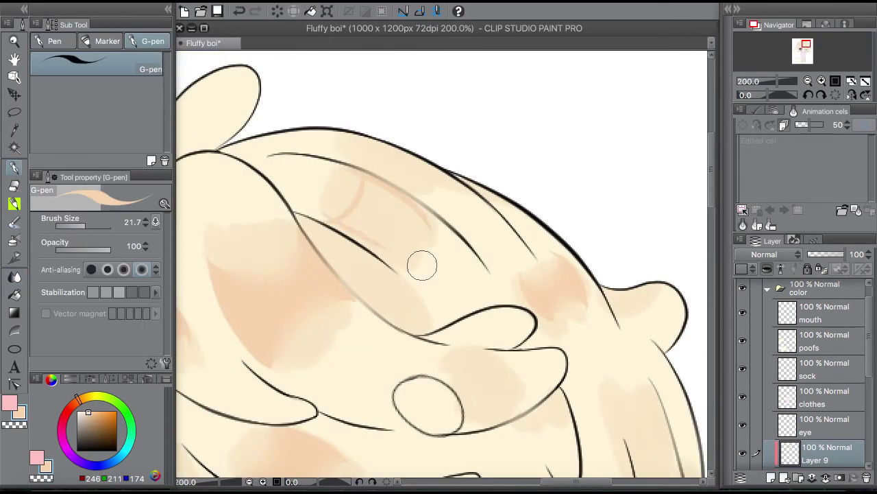
key(j)
drag(378, 223, 362, 190)
key(p)
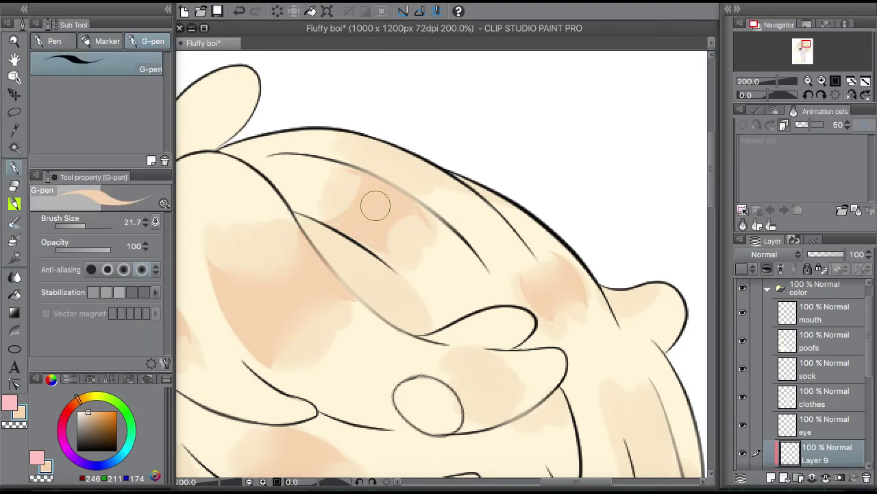
key(j)
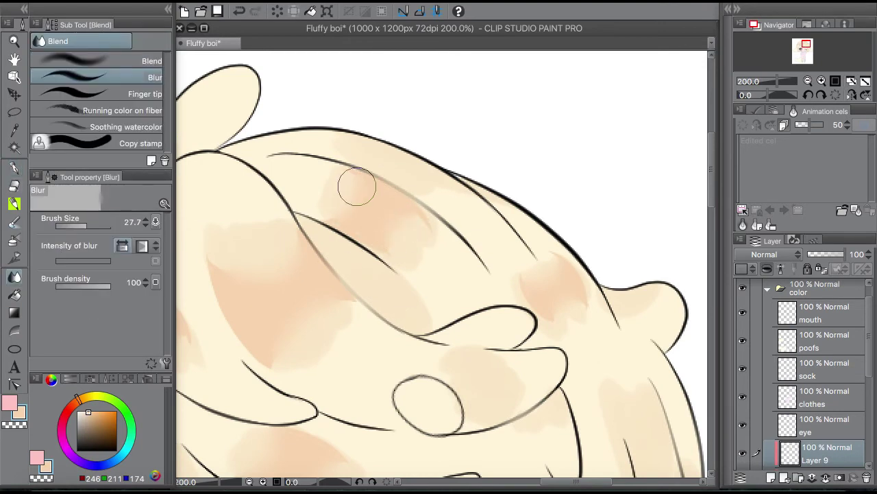
scroll(710, 247, down, 5)
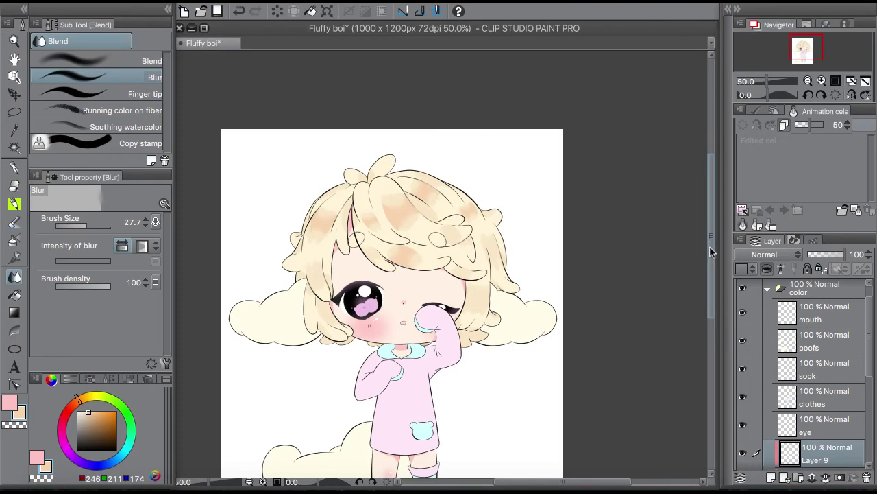
Paint a wide peach shadow band across the lock beside the closed eye and blur its borders
scroll(420, 306, up, 5)
key(p)
mouse_move(291, 200)
mouse_down()
mouse_move(384, 197)
mouse_move(401, 288)
mouse_up()
drag(302, 312, 370, 261)
drag(301, 274, 396, 205)
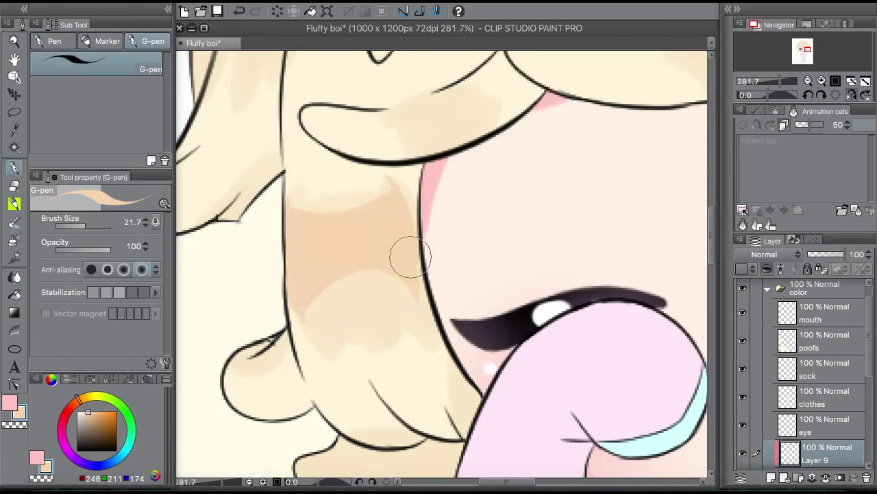
key(j)
drag(313, 288, 323, 292)
Paint a peach shadow on the outer side lock behind the fringe and soften it with Blur
scroll(439, 267, down, 3)
click(851, 94)
scroll(713, 240, up, 3)
scroll(713, 240, up, 3)
key(p)
drag(445, 201, 493, 204)
mouse_move(473, 235)
mouse_down()
mouse_move(506, 233)
mouse_move(453, 215)
mouse_up()
key(j)
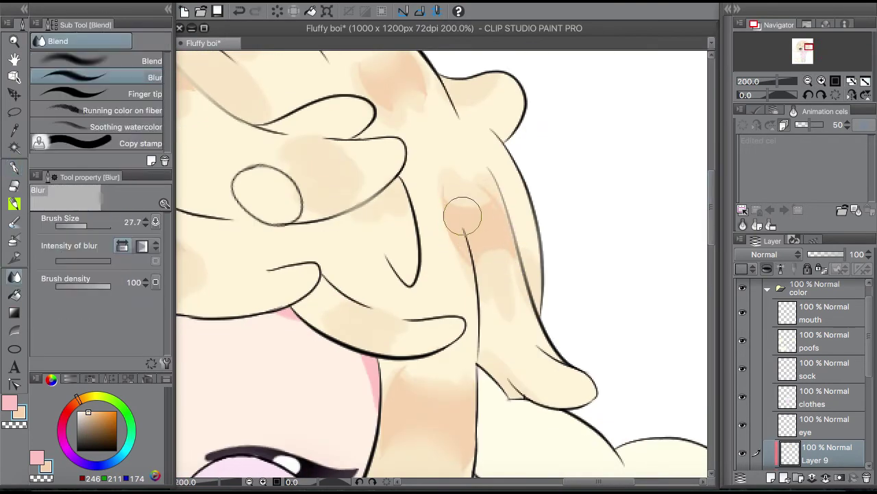
Outline and fill a peach shadow on the pointed lock beside the open eye, and blur its edges
scroll(495, 246, down, 3)
scroll(411, 429, up, 3)
key(p)
mouse_move(369, 103)
mouse_down()
mouse_move(322, 144)
mouse_move(346, 182)
mouse_up()
key(g)
key(p)
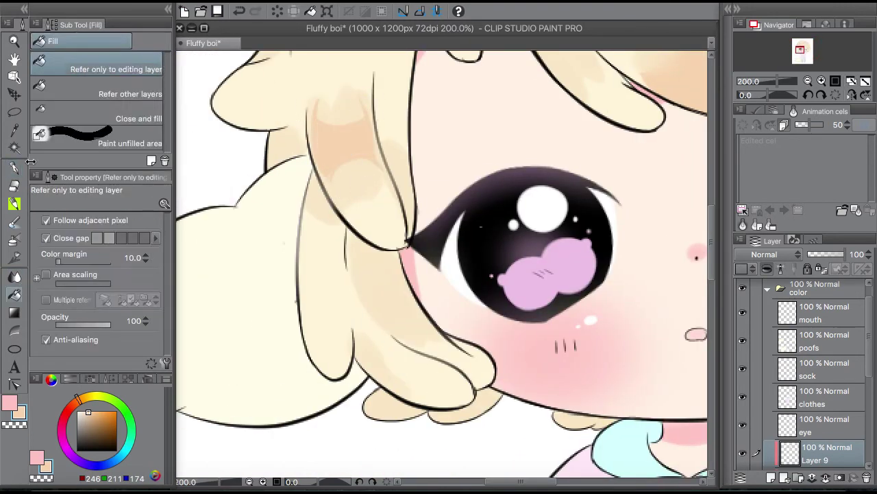
key(j)
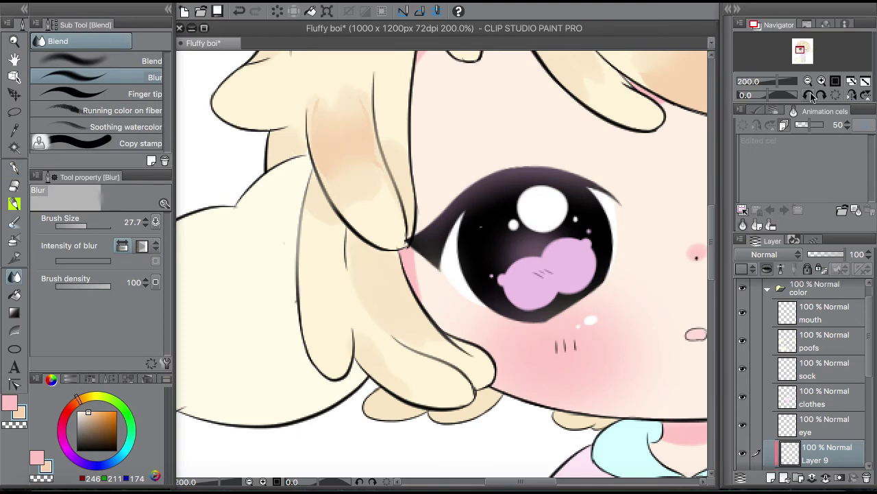
scroll(372, 209, down, 4)
Examine the peach hair shadows across the side locks, fringe and crown at different zoom levels
scroll(373, 209, up, 4)
key(p)
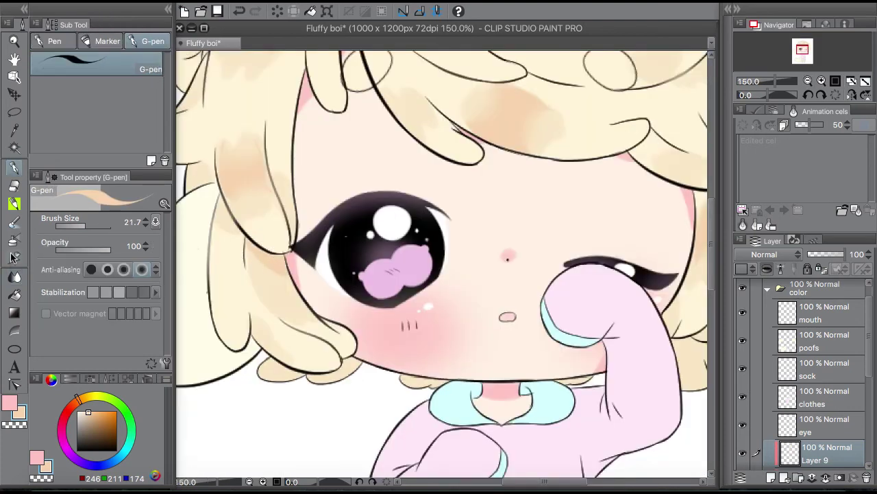
click(13, 275)
scroll(386, 170, down, 4)
scroll(386, 171, up, 4)
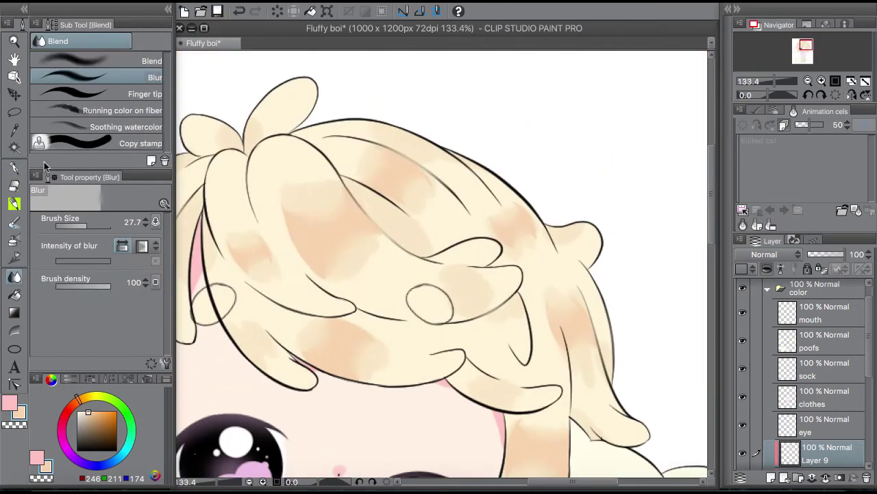
key(p)
key(ctrl+z)
key(ctrl+y)
key(j)
scroll(706, 260, down, 4)
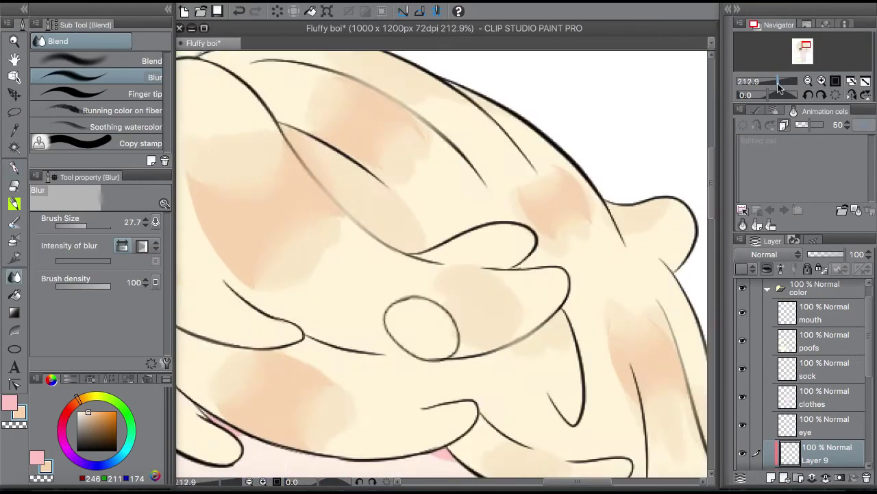
Add a new clipped layer above the peach hair shadows and choose a light pink colour
scroll(706, 254, up, 3)
key(ctrl+shift+n)
click(61, 443)
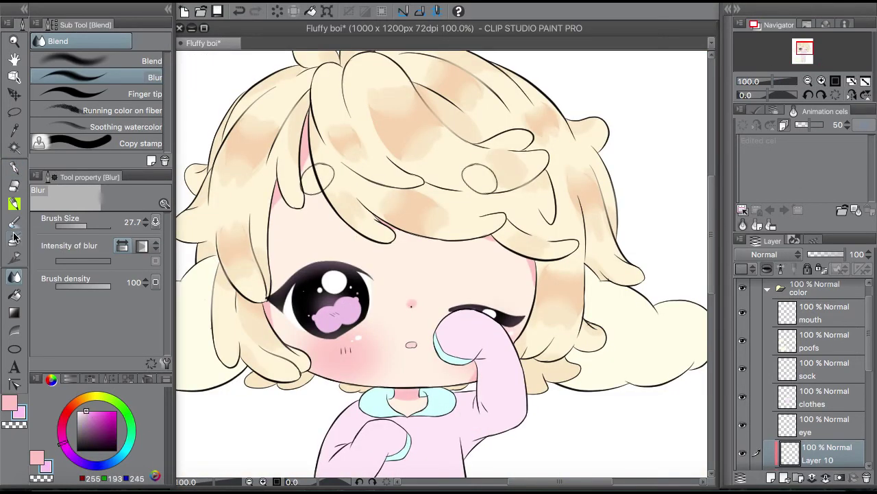
Try painting a pale pink patch over the central fringe shadow with Dense watercolor at size 45.2 and blurring it
click(13, 222)
click(131, 94)
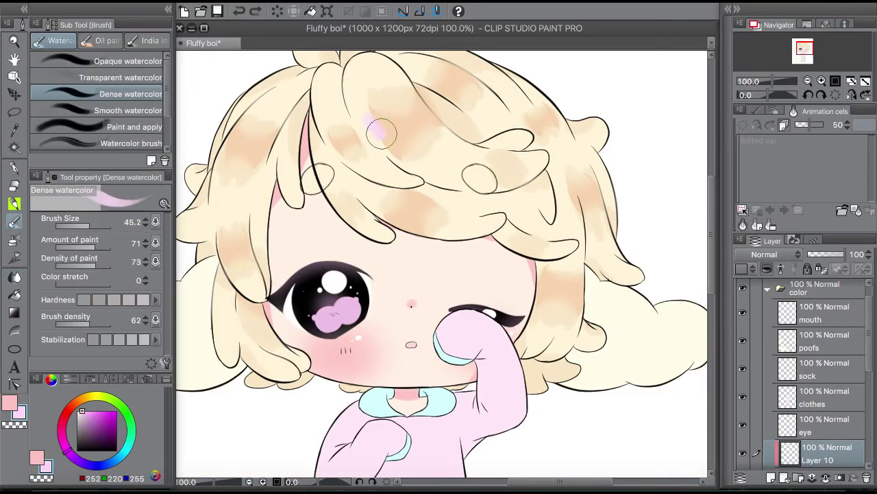
scroll(199, 336, up, 2)
scroll(274, 274, up, 3)
mouse_move(372, 171)
mouse_down()
mouse_move(405, 176)
mouse_move(393, 219)
mouse_up()
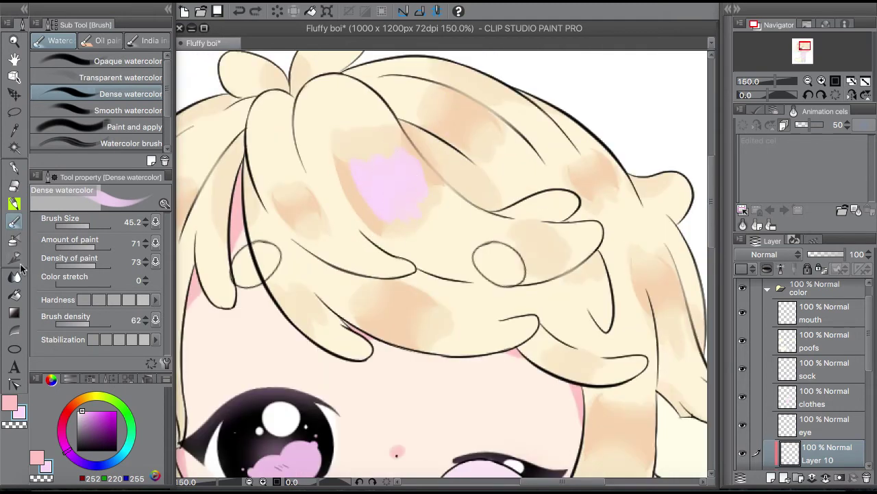
key(j)
scroll(803, 101, down, 3)
scroll(804, 102, up, 2)
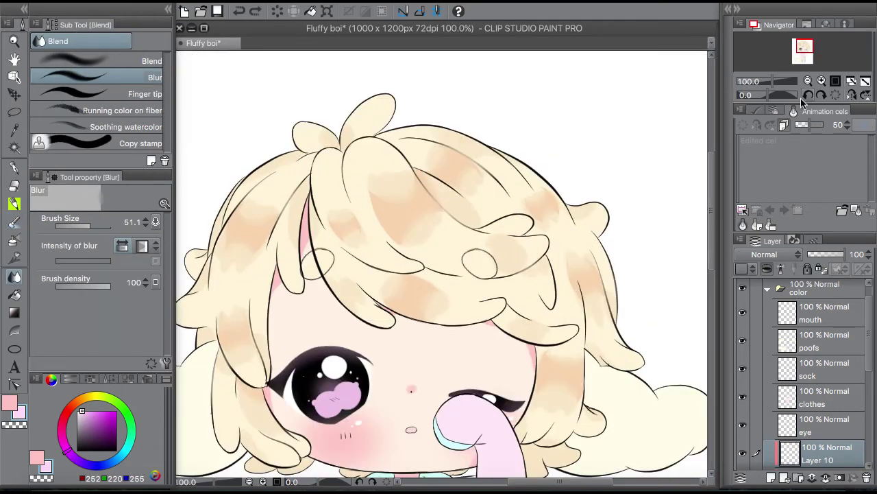
Airbrush pale pink over the peach hair shadows with the Soft airbrush at size 73.7
click(819, 81)
key(b)
mouse_move(380, 172)
mouse_down()
mouse_move(382, 182)
mouse_move(294, 189)
mouse_up()
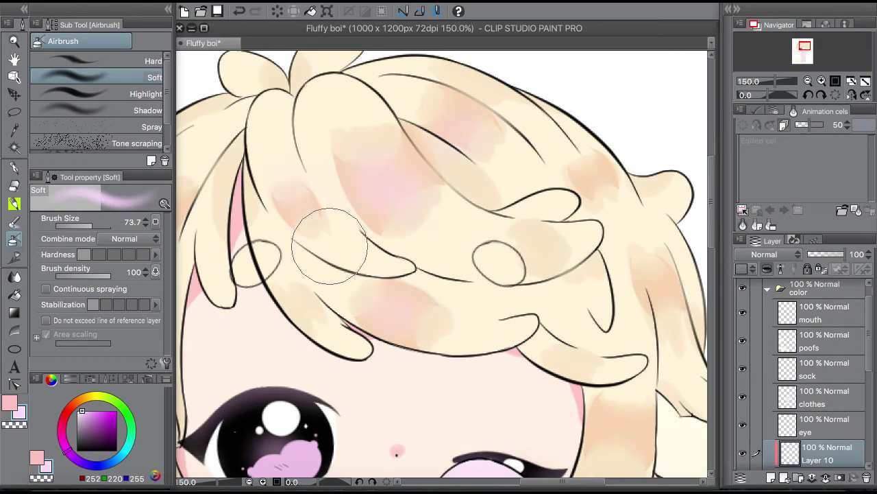
drag(562, 484, 511, 488)
scroll(438, 274, down, 4)
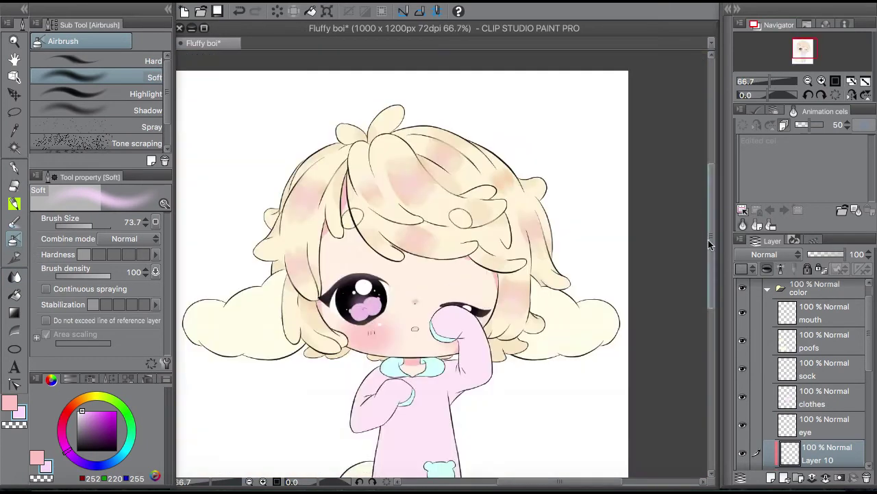
Add pale pink to the lower hair tips and side locks with the Soft airbrush, reducing the brush size to 35.4
scroll(348, 191, up, 2)
mouse_move(295, 449)
mouse_down()
mouse_move(290, 277)
mouse_move(396, 248)
mouse_up()
scroll(442, 291, up, 1)
key(bracketleft)
click(808, 81)
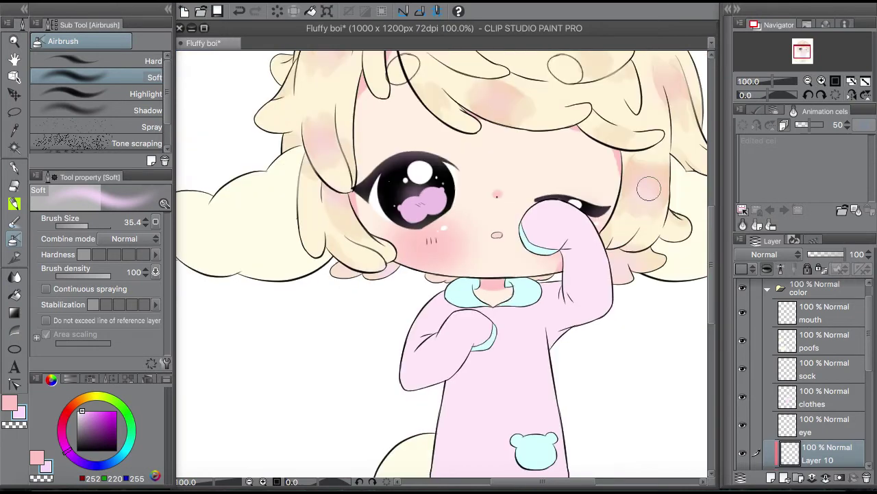
Create a new clipped layer and draw tiny white sparkle marks on the central fringe shadow with the G-pen
scroll(688, 172, down, 2)
click(837, 254)
scroll(442, 264, up, 2)
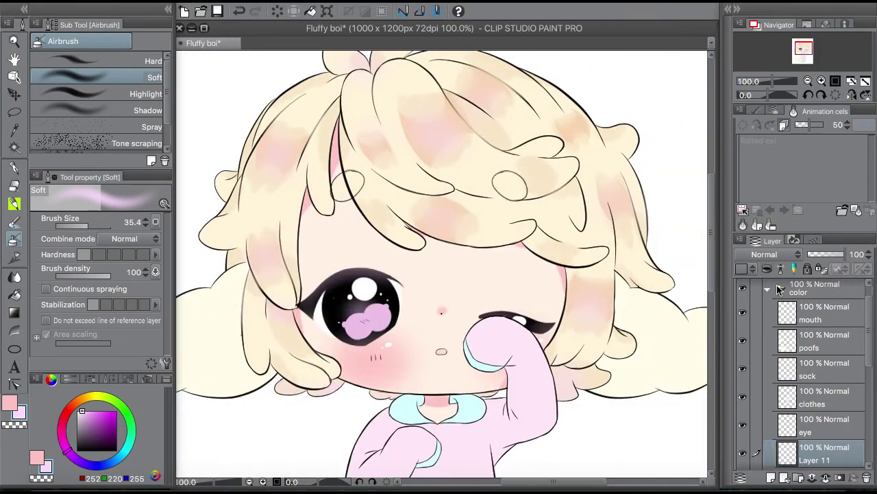
click(771, 477)
key(p)
scroll(419, 153, up, 1)
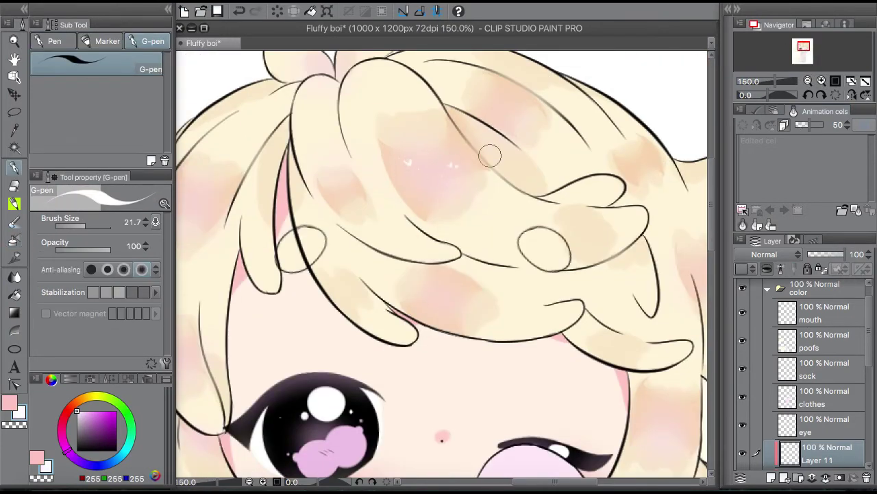
Draw more tiny white marks on the pink patches of the crown, lower fringe and side locks, and review the figure
scroll(426, 374, right, 2)
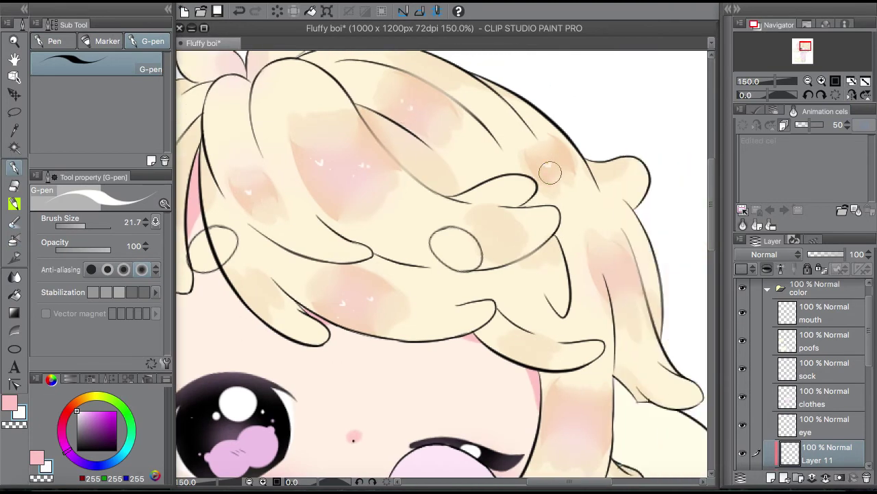
scroll(713, 237, down, 3)
scroll(304, 264, left, 4)
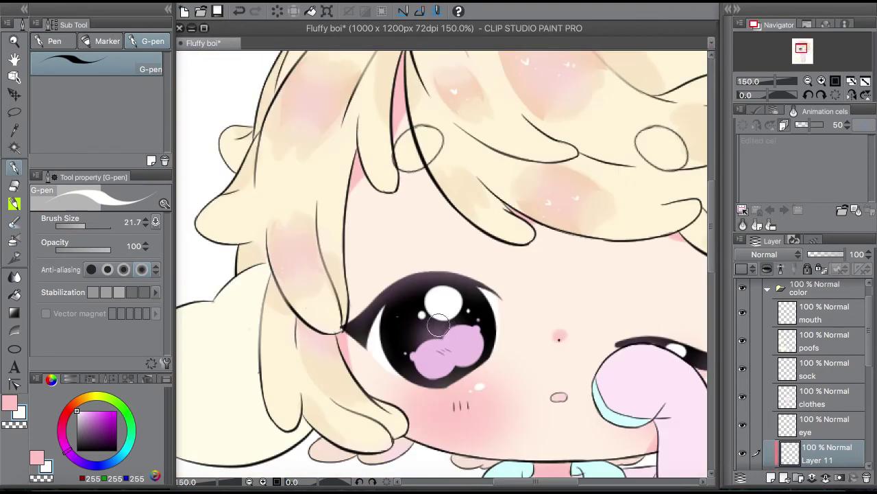
scroll(711, 240, up, 3)
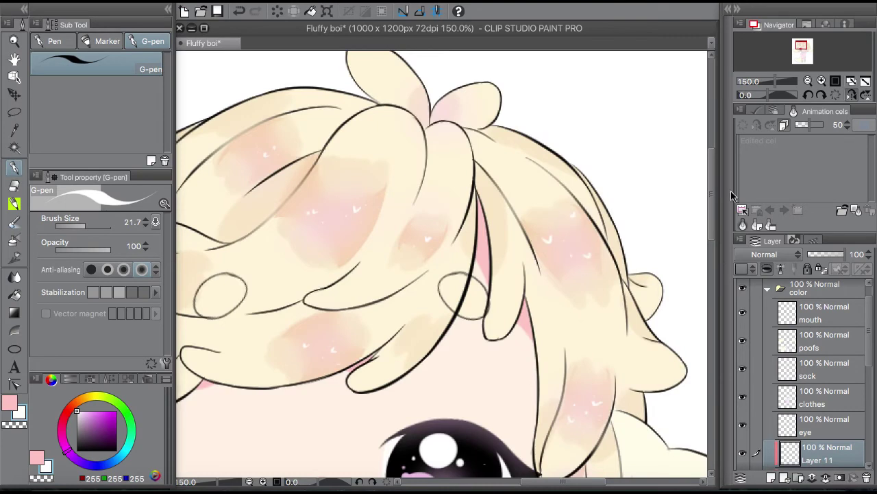
scroll(573, 215, down, 2)
scroll(698, 221, down, 2)
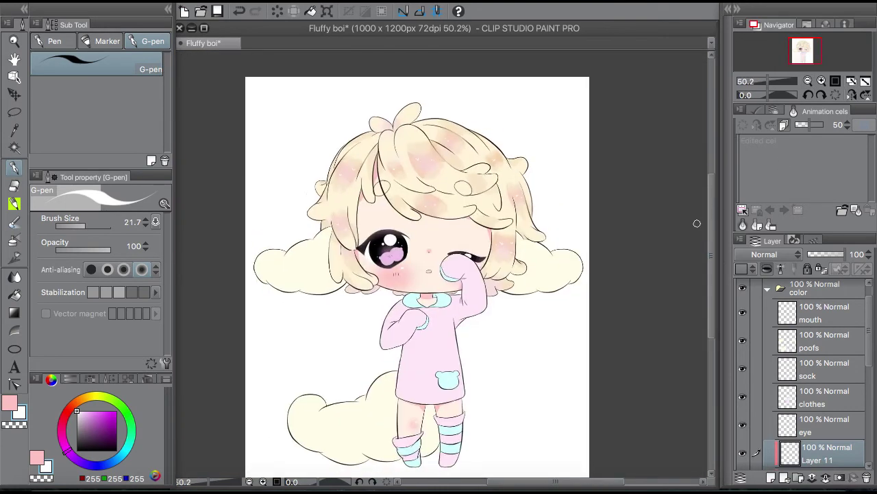
Work with a larger brush on a layer beneath the white hair marks and lower that layer's opacity
scroll(698, 221, up, 3)
key(alt+bracketleft)
key(b)
drag(77, 227, 100, 227)
scroll(416, 180, down, 1)
click(826, 254)
Add a new clipped layer above the white marks and sample the peach colour from the hair shadow
key(ctrl+shift+n)
drag(552, 48, 552, 161)
key(i)
click(384, 152)
click(552, 160)
Fill the two round brow shapes with peach using the fill that refers to other layers
key(g)
click(485, 223)
key(ctrl+z)
key(ctrl+plus)
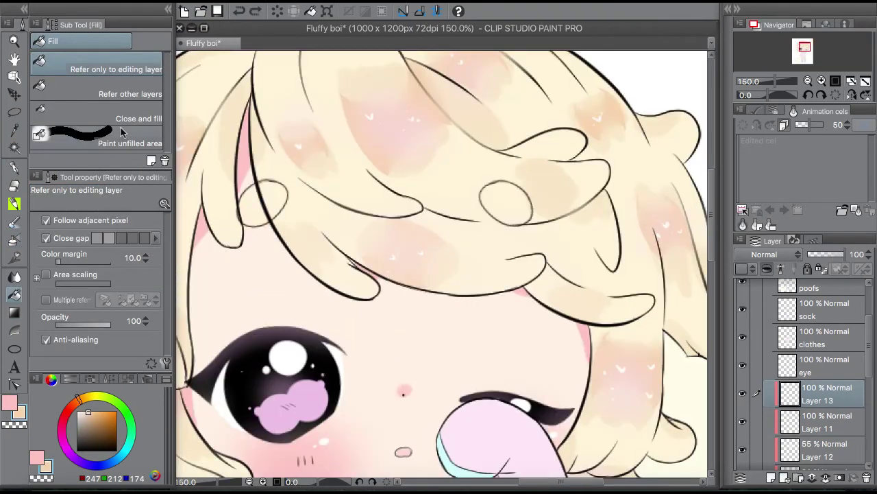
click(103, 88)
click(264, 199)
click(505, 202)
Add a new clipped layer above the eye layer and choose a pinkish-violet colour
key(p)
key(ctrl+0)
key(ctrl+alt+0)
drag(713, 246, 715, 336)
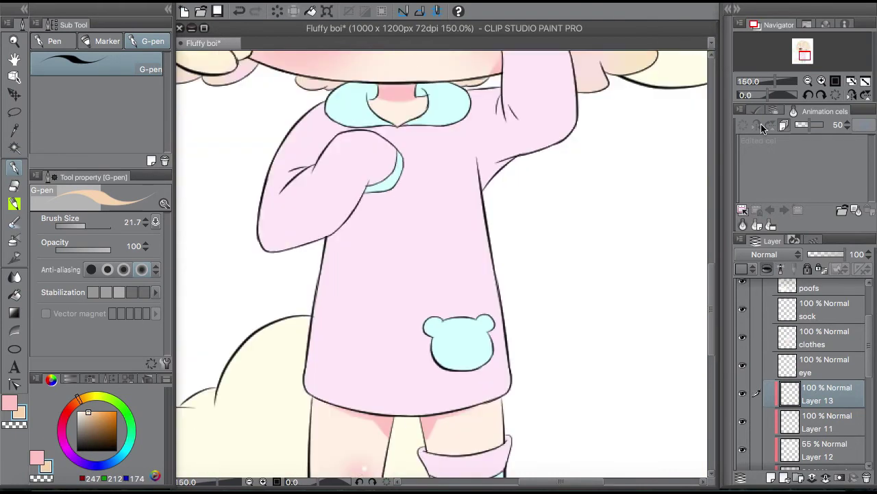
click(828, 362)
key(ctrl+shift+n)
key(ctrl+plus)
click(71, 449)
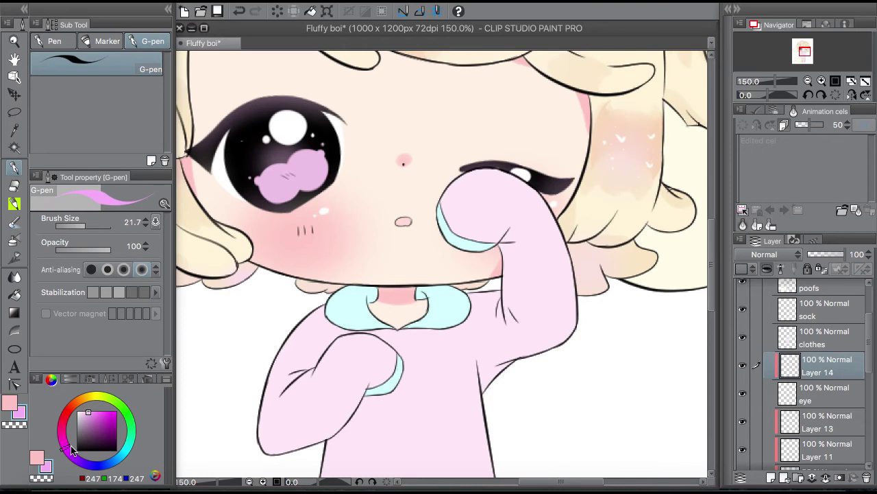
Pick a greyish pink and shade the white of the open eye with Dense watercolor at size 45.2
drag(715, 270, 715, 313)
key(i)
key(b)
key(ctrl+minus)
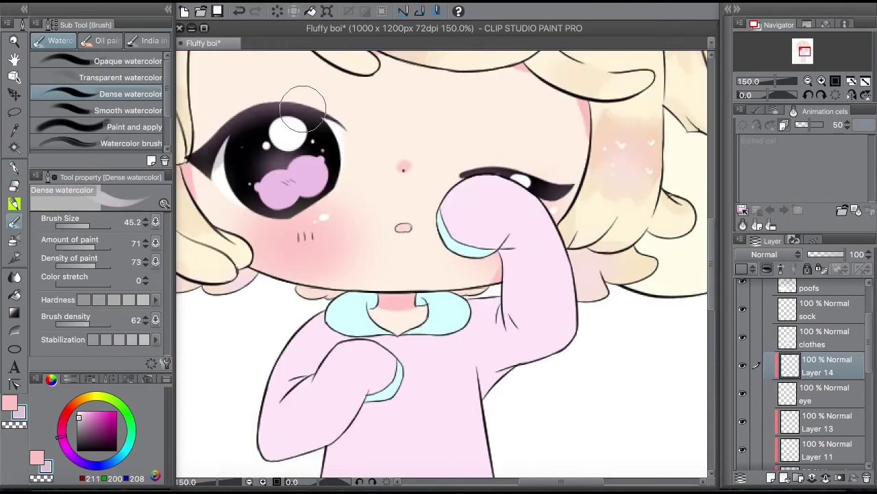
key(ctrl+minus)
key(ctrl+plus)
key(ctrl+plus)
Create a clipped layer above the clothes, fill the dress with a paler pink and move the layer above the sock layer
scroll(438, 260, down, 5)
key(g)
key(ctrl+shift+n)
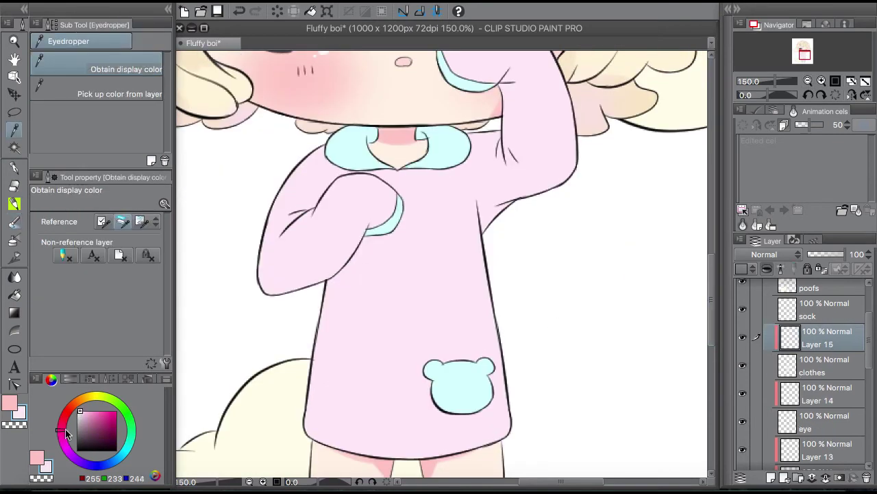
scroll(439, 260, down, 3)
drag(822, 338, 822, 306)
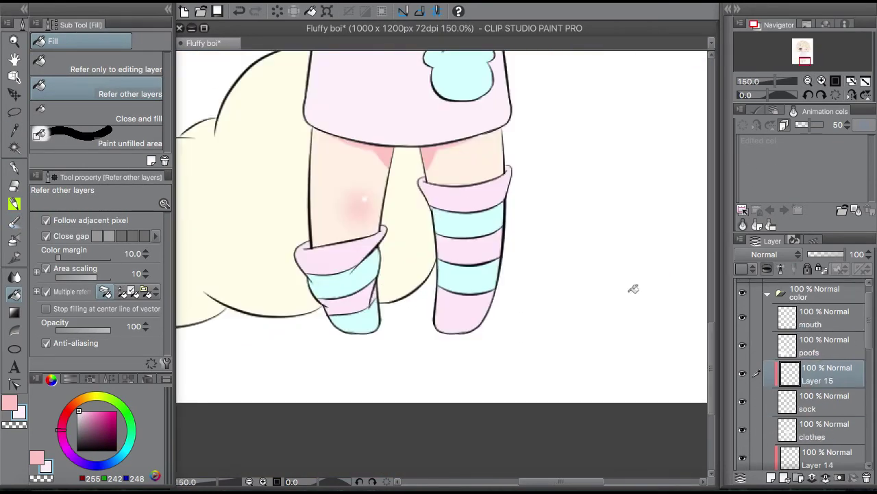
Move the clipped layer directly above the clothes layer and pick the pocket's pale cyan for the G-pen at size 21.7
click(808, 81)
click(808, 81)
click(821, 81)
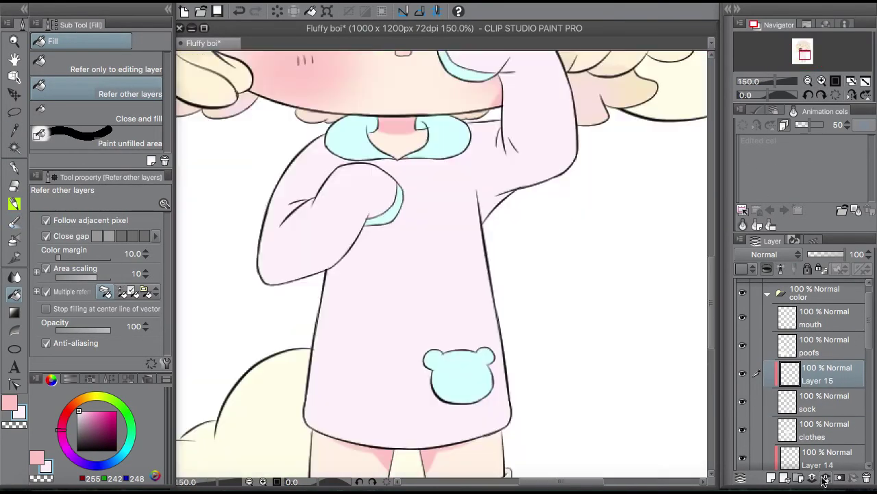
drag(822, 373, 822, 404)
key(i)
key(ctrl+plus)
key(p)
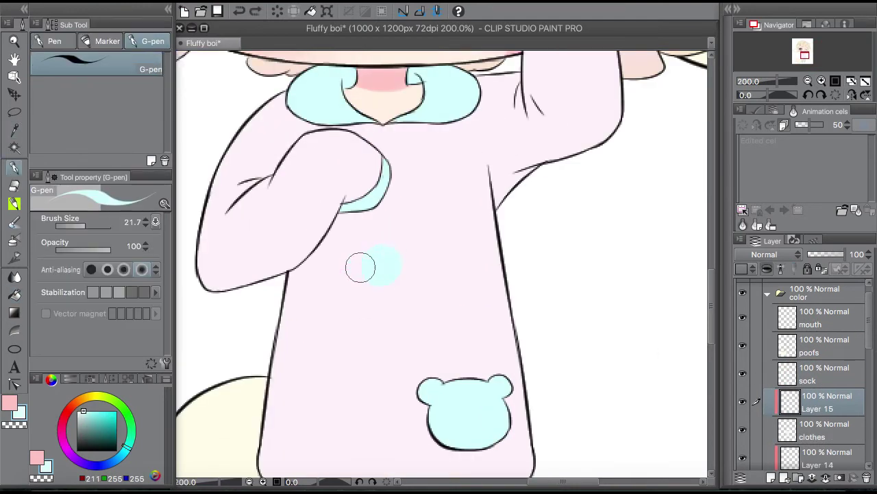
Draw a small cyan bear head on the dress and copy it into a diagonal row of three
key(ctrl+t)
key(Return)
drag(384, 259, 430, 233)
key(ctrl+t)
key(Return)
click(13, 94)
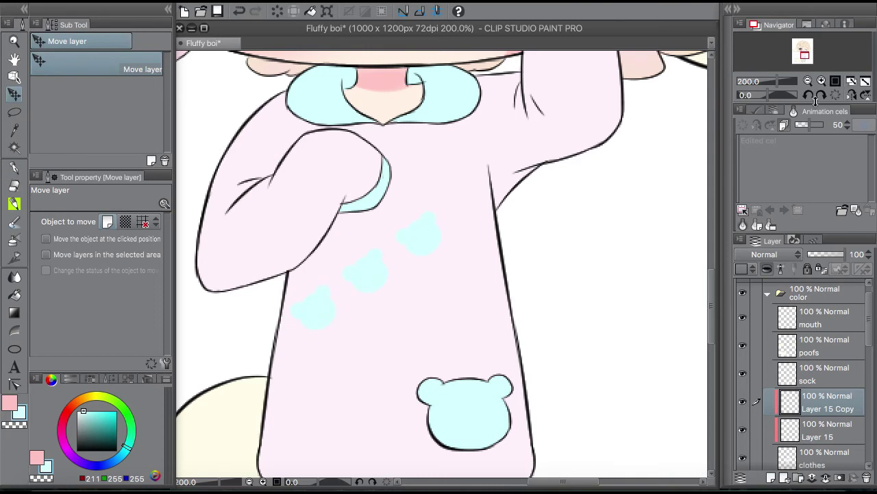
Merge the bear heads and repeat the diagonal row until it covers the dress and the raised arm's sleeve
key(ctrl+e)
key(ctrl+minus)
drag(373, 297, 489, 212)
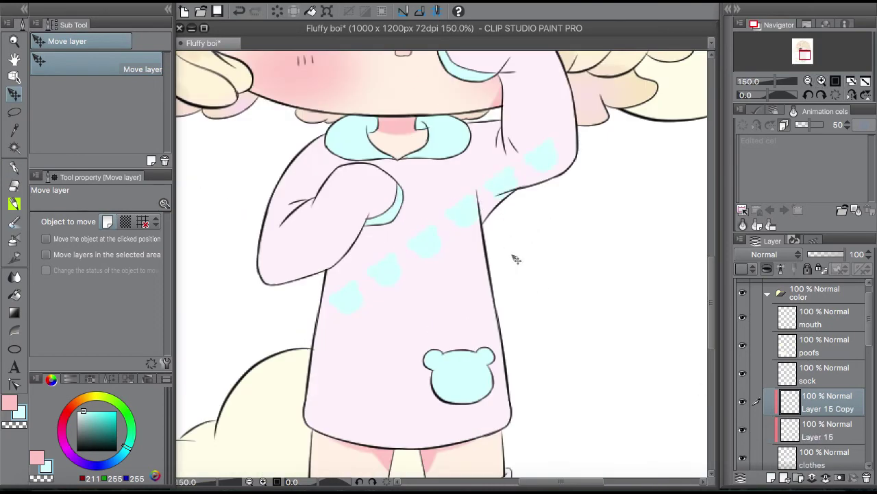
drag(446, 299, 483, 356)
key(e)
scroll(380, 191, up, 3)
scroll(326, 219, down, 3)
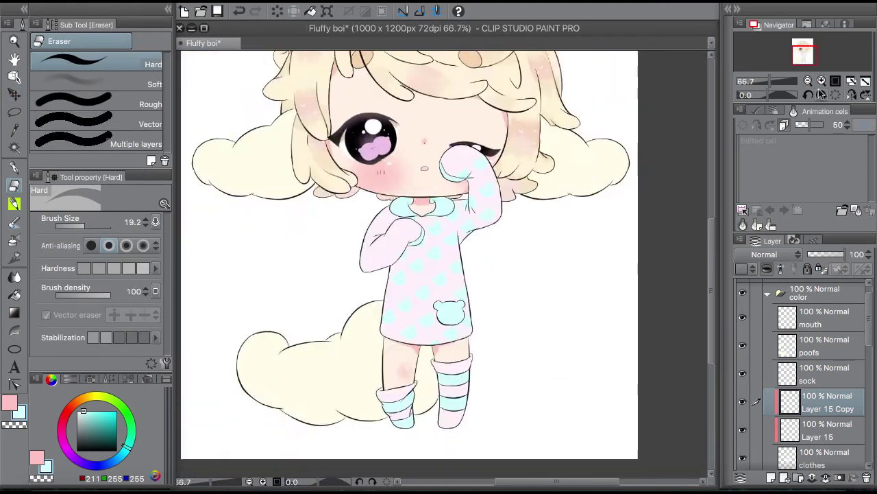
Copy the bear pattern onto the bent sleeve, erase the overlapping bears on the dress and merge the copy down
key(ctrl+e)
key(k)
drag(325, 219, 274, 183)
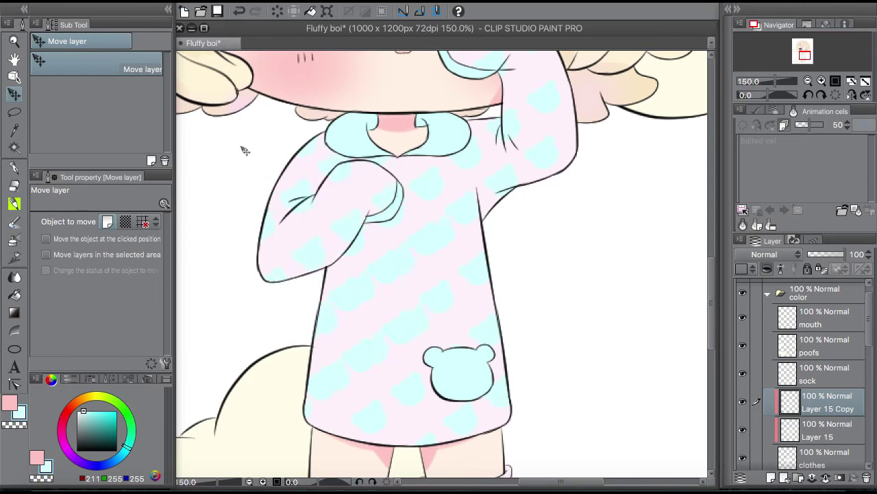
key(e)
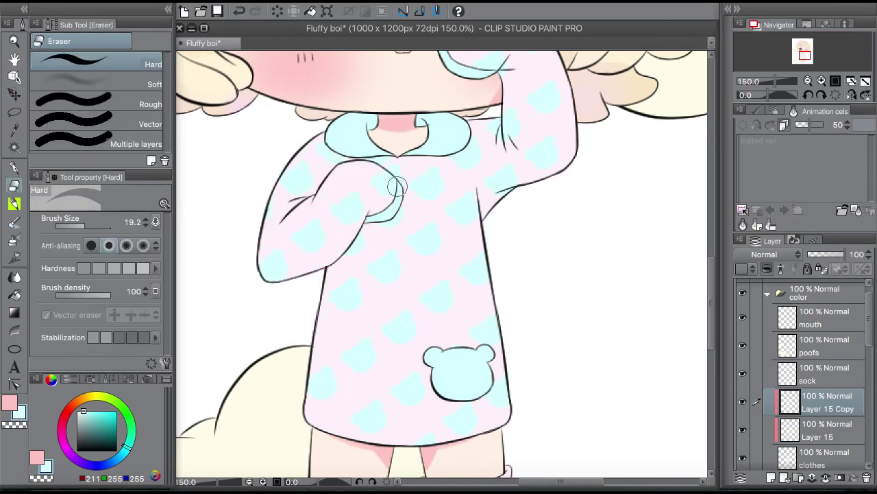
key(ctrl+minus)
scroll(707, 223, up, 1)
key(ctrl+e)
Place another copy of the bear pattern over the raised sleeve's hand end and erase the excess with the Hard eraser
key(ctrl+plus)
scroll(712, 267, up, 1)
key(ctrl+c)
key(ctrl+v)
key(k)
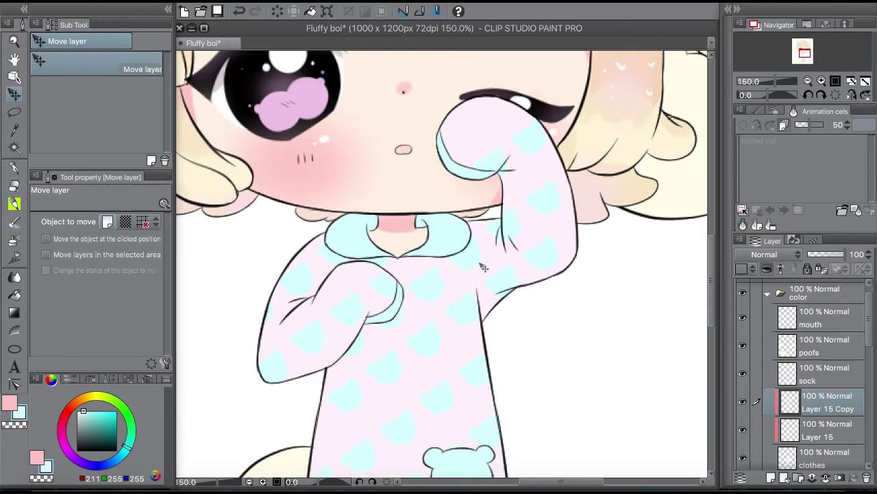
key(e)
click(808, 81)
click(807, 81)
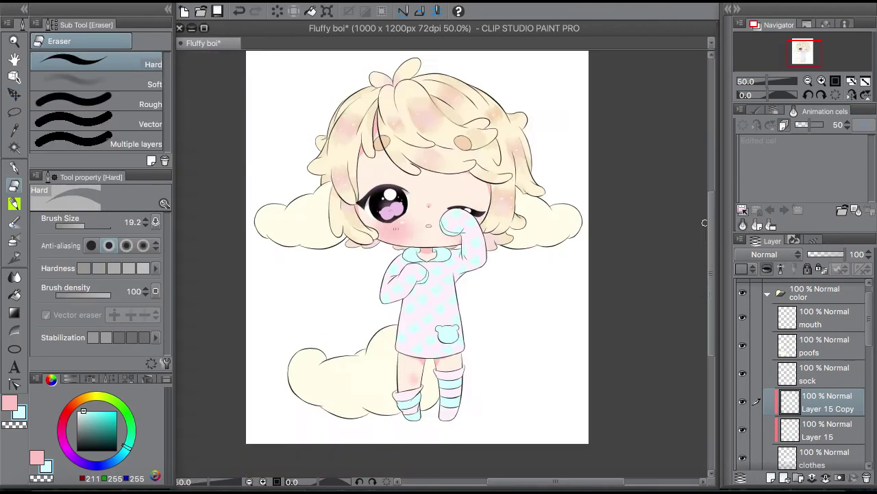
click(807, 81)
Add a clipped Multiply layer above the bear pattern and shade the raised sleeve's underside in greyish pink with Dense watercolor at size 24.5
key(ctrl+plus)
key(ctrl+shift+n)
key(i)
key(b)
key(h)
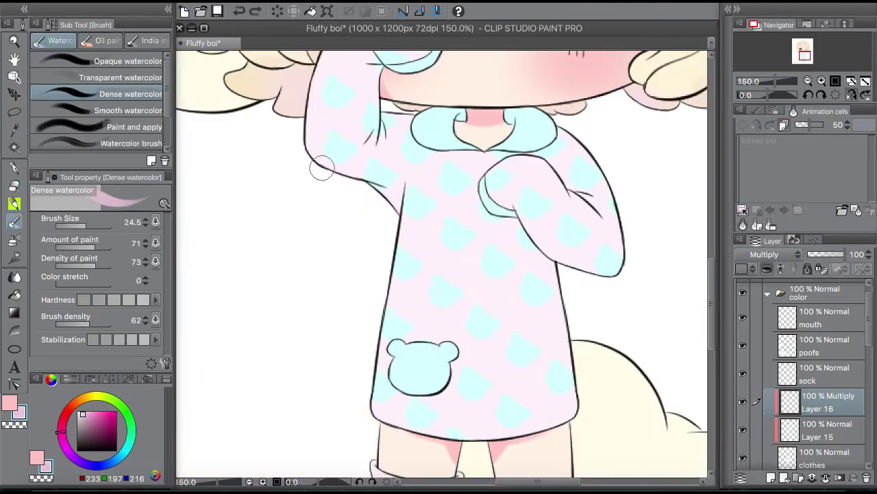
drag(317, 162, 383, 187)
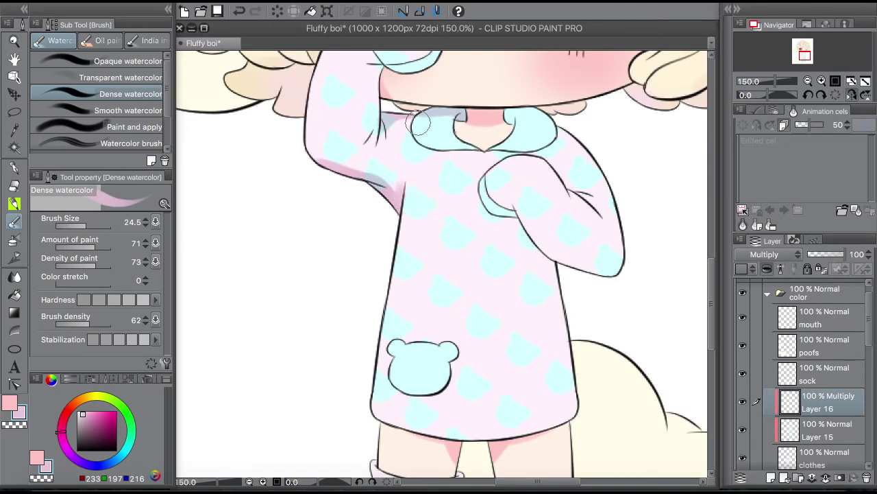
Shade the collar, both cuffs and the underside of the bent sleeve with the greyish pink
scroll(676, 200, up, 3)
drag(439, 147, 375, 167)
drag(561, 484, 572, 484)
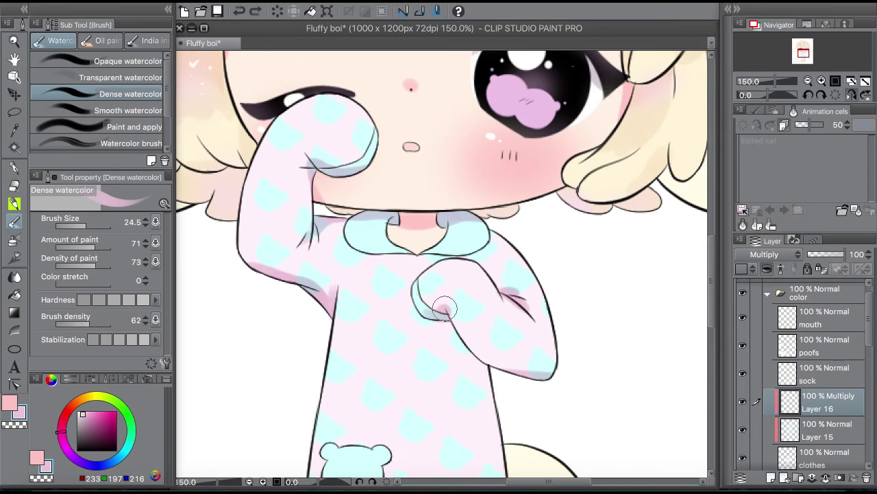
scroll(444, 316, down, 3)
scroll(628, 339, down, 2)
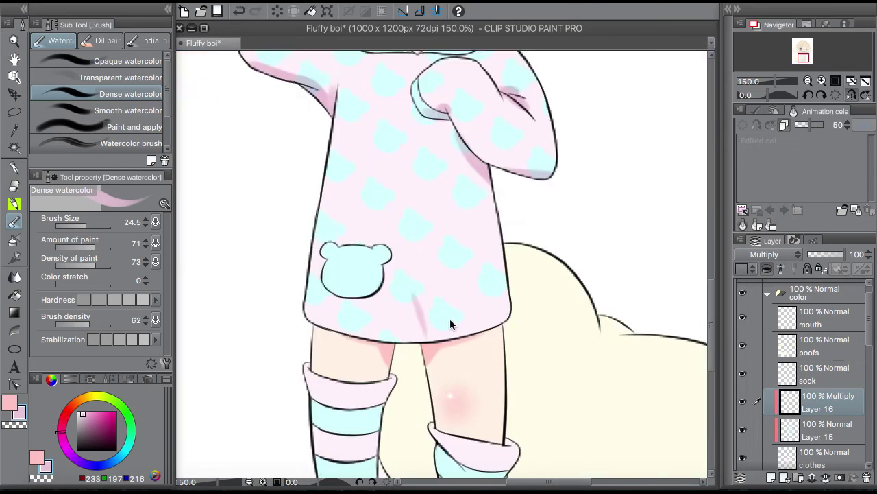
Shade the dress hem with greyish pink at both corners and in a rounded fold at the centre
key(ctrl+0)
key(ctrl+0)
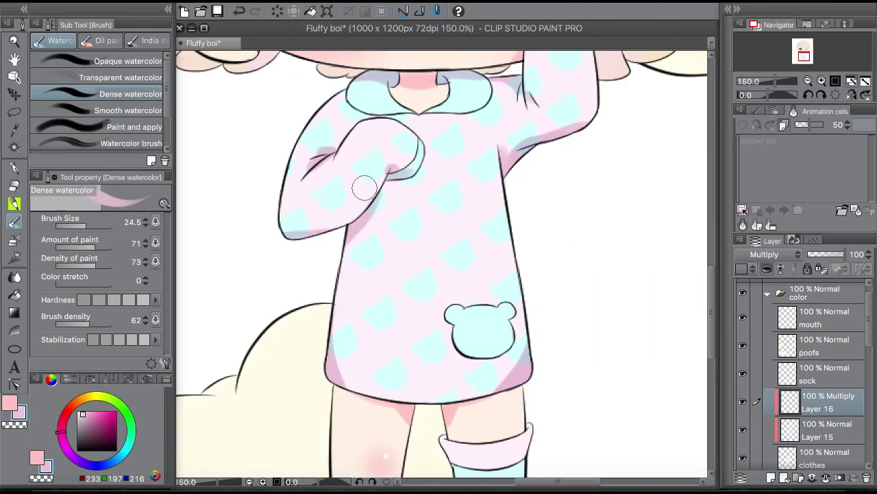
mouse_move(415, 387)
mouse_down()
mouse_move(436, 351)
mouse_move(442, 383)
mouse_move(413, 379)
mouse_up()
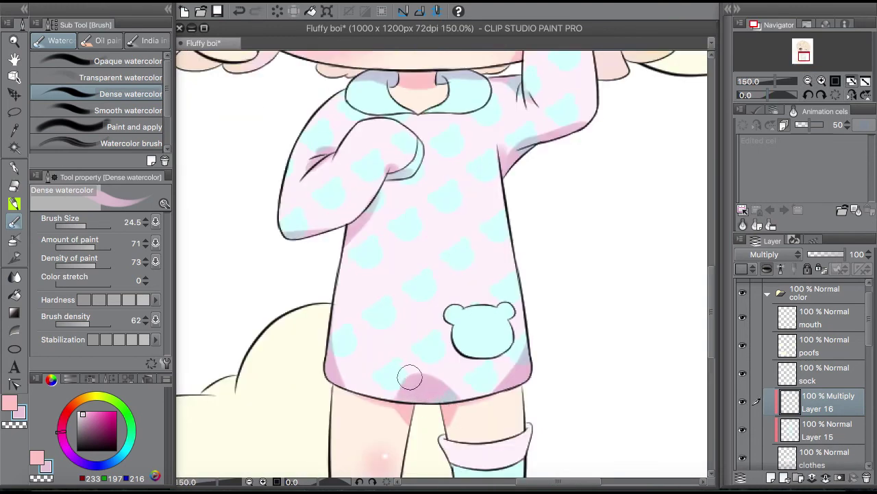
key(e)
key(ctrl+z)
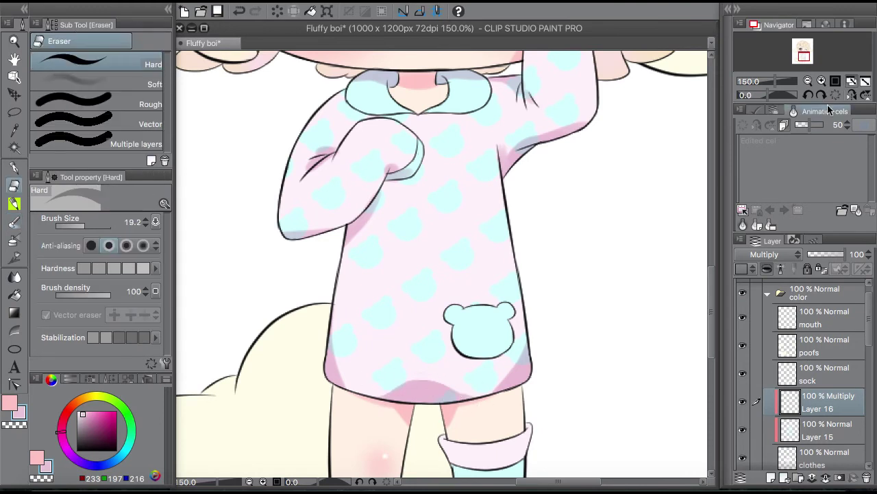
Shade the armpit and shoulder folds where the raised sleeve meets the dress
scroll(712, 211, up, 2)
key(b)
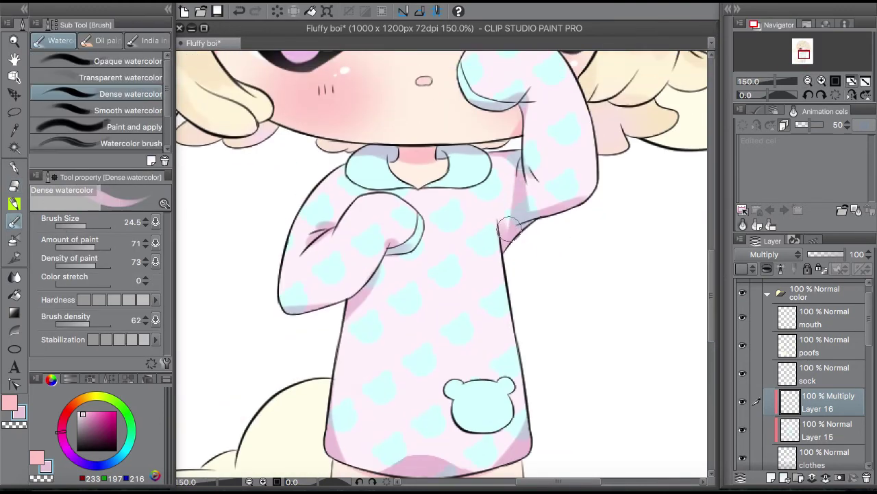
key(h)
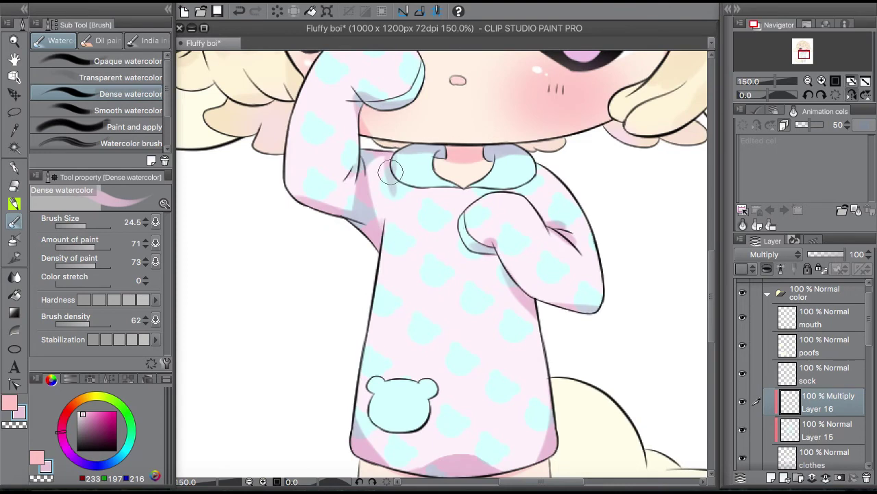
scroll(558, 244, down, 2)
key(e)
key(b)
key(ctrl+z)
Add a fold shadow on the upper part of the bent sleeve
key(ctrl+0)
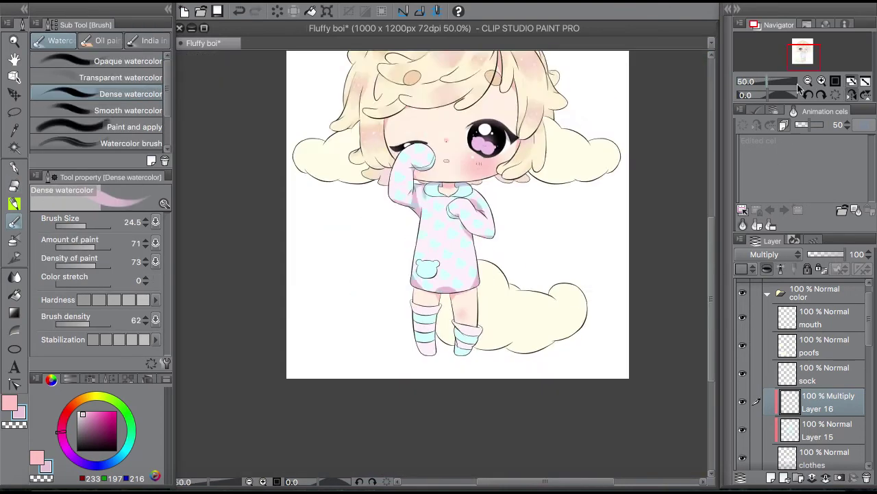
click(821, 81)
key(h)
click(820, 81)
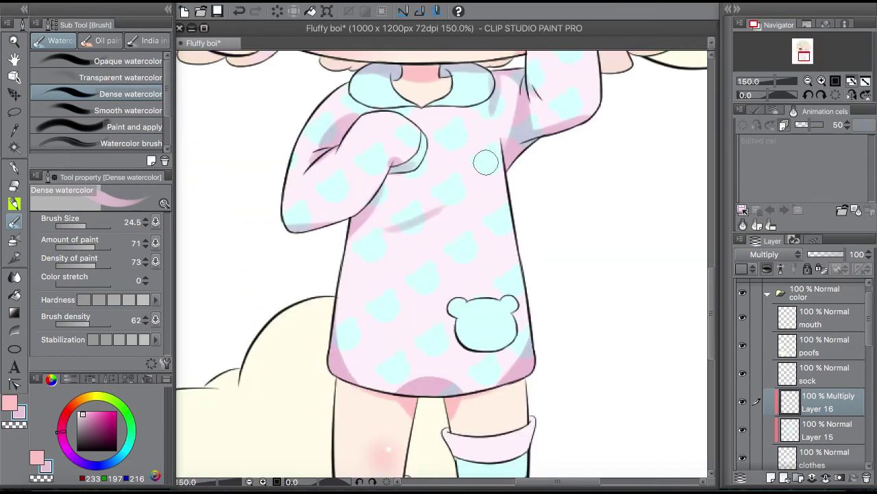
key(h)
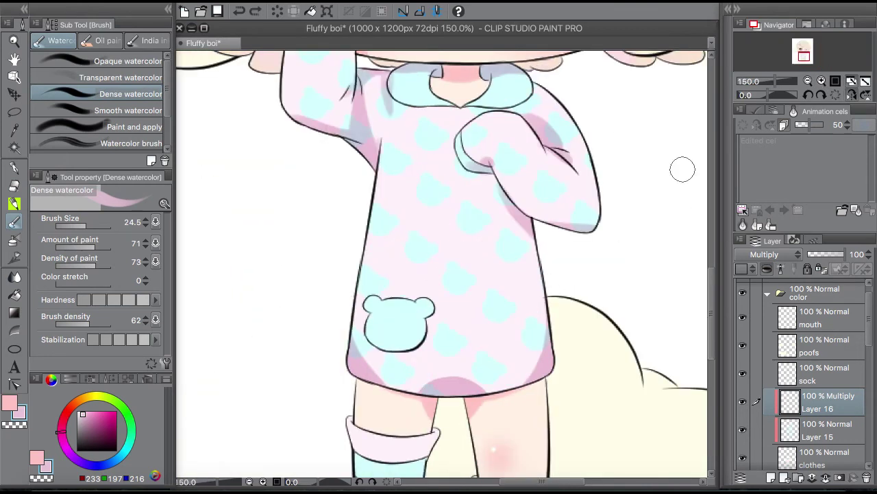
Add a clipped Multiply layer above the sock layer and shade both striped socks with the greyish pink
key(ctrl+0)
key(h)
key(ctrl+plus)
key(ctrl+shift+n)
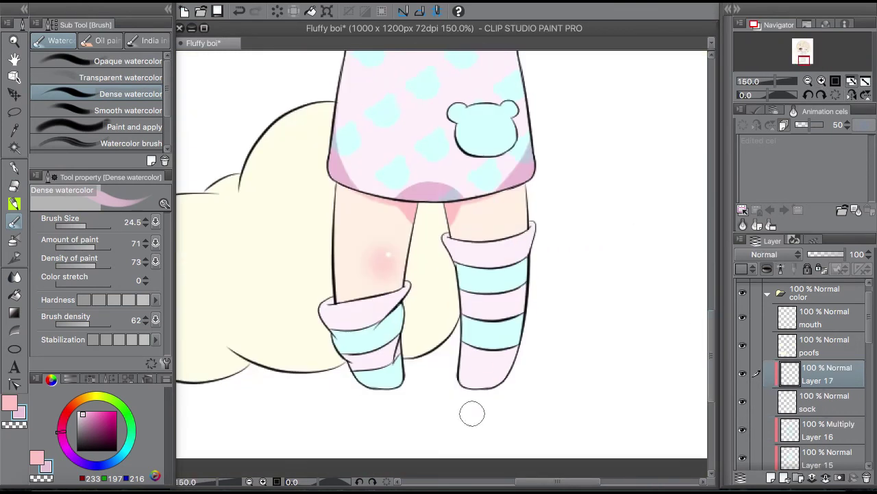
drag(525, 247, 489, 362)
key(ctrl+z)
click(774, 254)
click(737, 282)
key(h)
drag(363, 288, 394, 380)
mouse_move(483, 312)
mouse_down()
mouse_move(545, 336)
mouse_move(514, 401)
mouse_up()
Add a clipped layer above the poofs layer and shade the hair poof beside the closed eye with a beige Dense watercolor
key(ctrl+0)
key(h)
key(ctrl+plus)
key(ctrl+shift+n)
alt+click(537, 263)
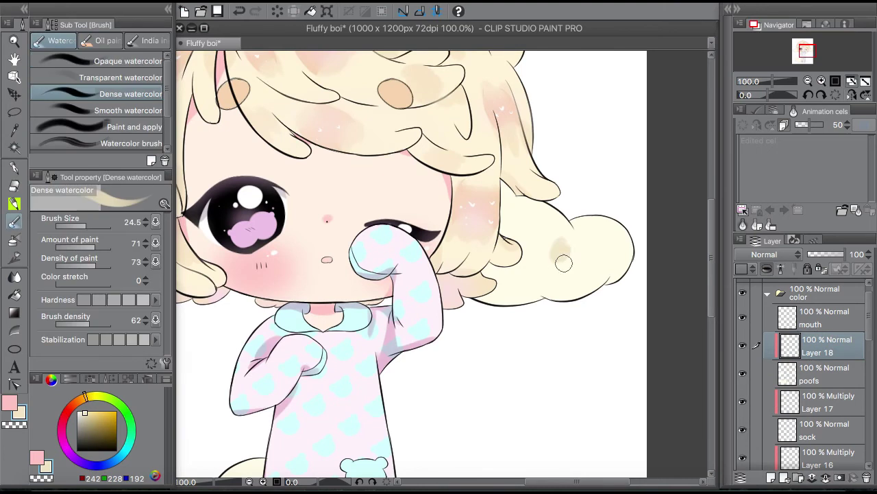
key(ctrl+plus)
drag(542, 226, 604, 227)
mouse_move(492, 209)
mouse_down()
mouse_move(485, 171)
mouse_move(469, 177)
mouse_up()
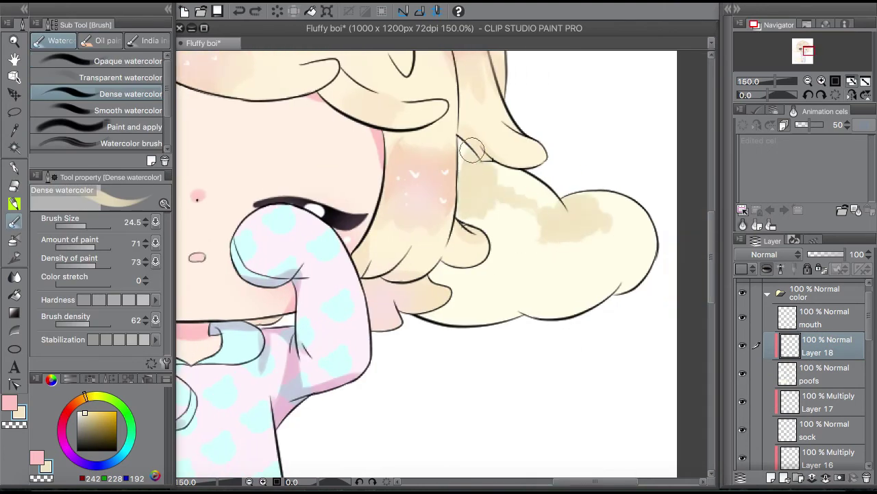
drag(439, 312, 589, 308)
mouse_move(470, 274)
mouse_down()
mouse_move(521, 278)
mouse_move(471, 290)
mouse_up()
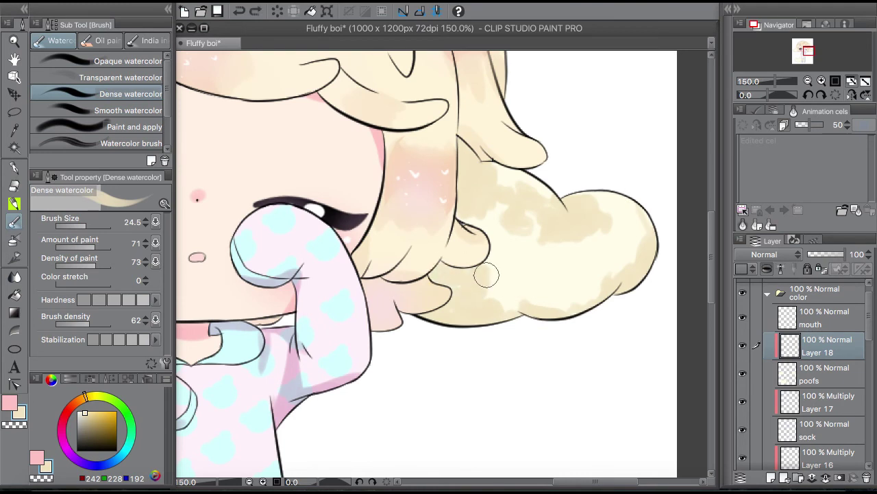
Shade the hair poof beside the open eye with patchy beige Dense watercolor strokes
key(ctrl+0)
key(h)
key(ctrl+plus)
drag(572, 482, 604, 482)
mouse_move(521, 171)
mouse_down()
mouse_move(546, 181)
mouse_move(569, 206)
mouse_move(563, 220)
mouse_move(556, 213)
mouse_move(580, 221)
mouse_move(630, 275)
mouse_move(560, 311)
mouse_move(601, 285)
mouse_move(511, 313)
mouse_move(404, 294)
mouse_move(443, 315)
mouse_move(470, 169)
mouse_move(483, 145)
mouse_move(481, 255)
mouse_move(528, 199)
mouse_up()
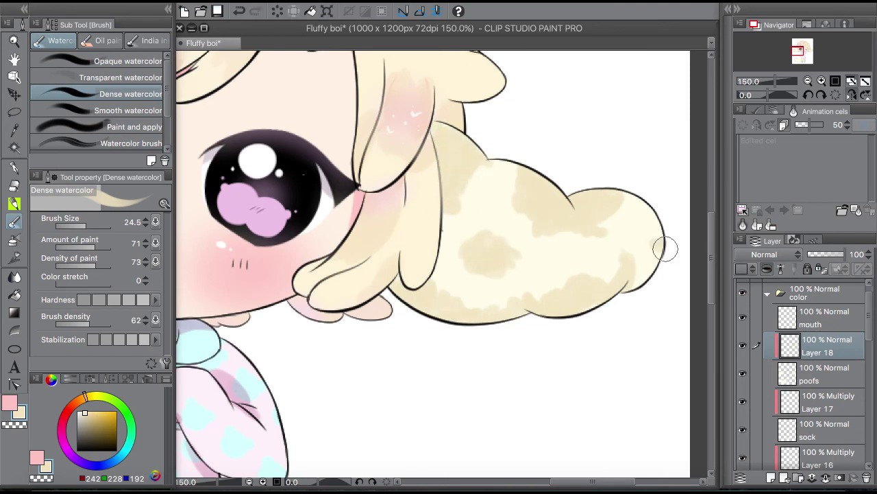
Lower the poof shading layer's opacity to 69%
click(851, 81)
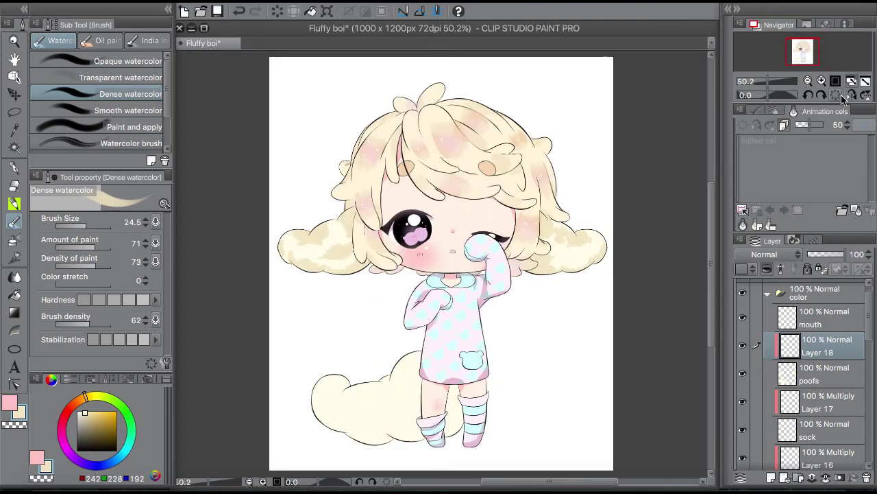
click(851, 81)
drag(865, 253, 838, 253)
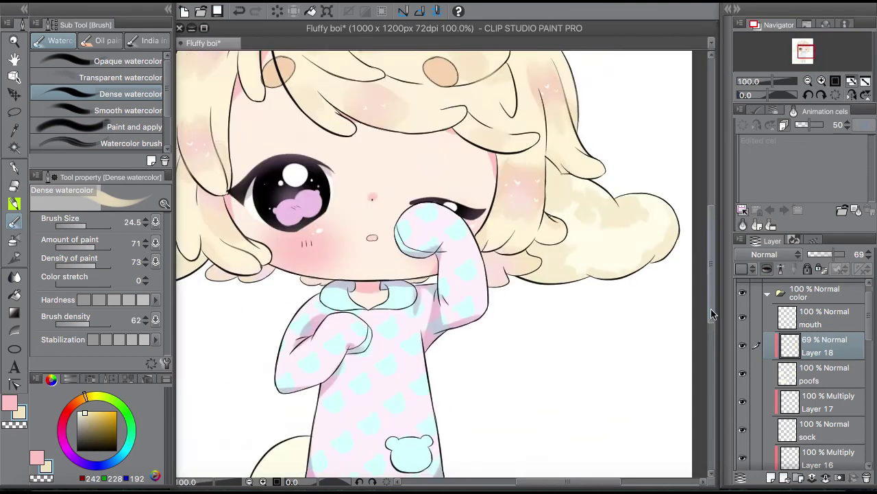
Shade the fluffy tail with beige between and beside the legs and below the dress
drag(479, 384, 364, 170)
scroll(297, 239, up, 3)
drag(413, 100, 485, 219)
mouse_move(411, 182)
mouse_down()
mouse_move(411, 312)
mouse_move(468, 342)
mouse_up()
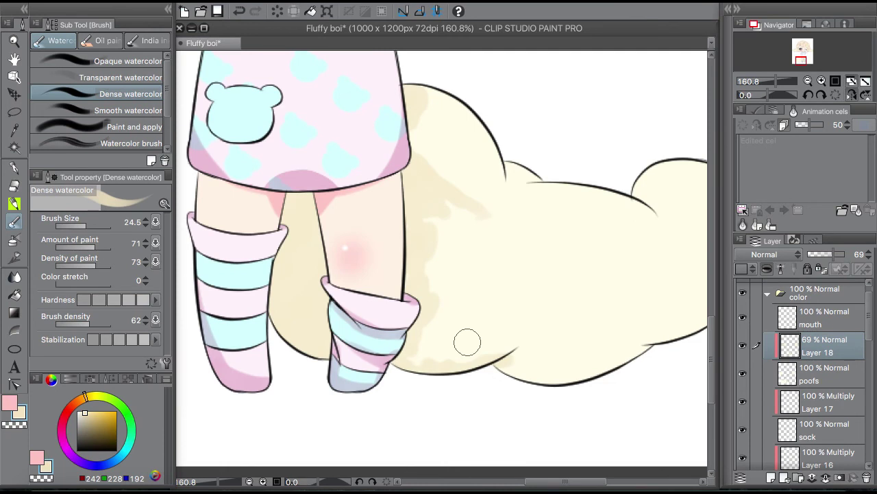
Shade the tail's lower bulge, upper edge and outer curl with patchy beige strokes
scroll(524, 371, right, 3)
mouse_move(466, 307)
mouse_down()
mouse_move(413, 370)
mouse_move(436, 381)
mouse_up()
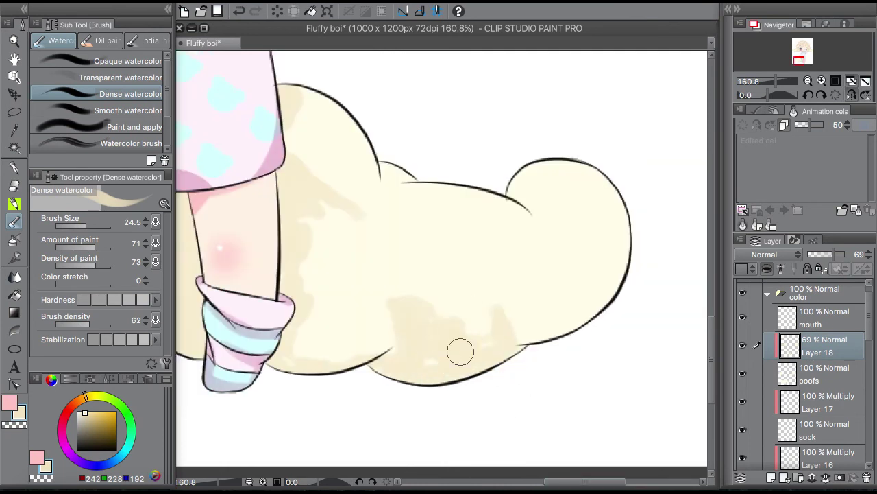
drag(562, 330, 626, 231)
mouse_move(511, 177)
mouse_down()
mouse_move(551, 161)
mouse_move(467, 203)
mouse_up()
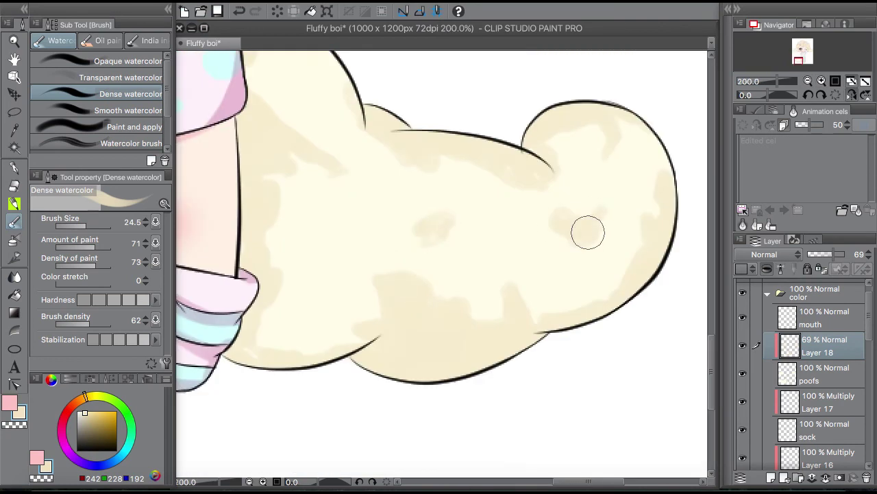
Switch to the Hard eraser and reduce the poof shading layer's opacity to 49%
click(808, 81)
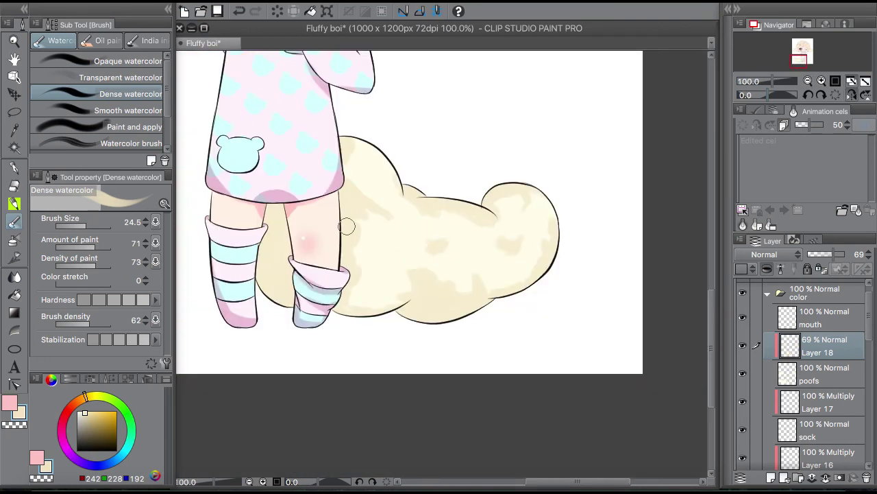
click(14, 184)
scroll(521, 229, down, 2)
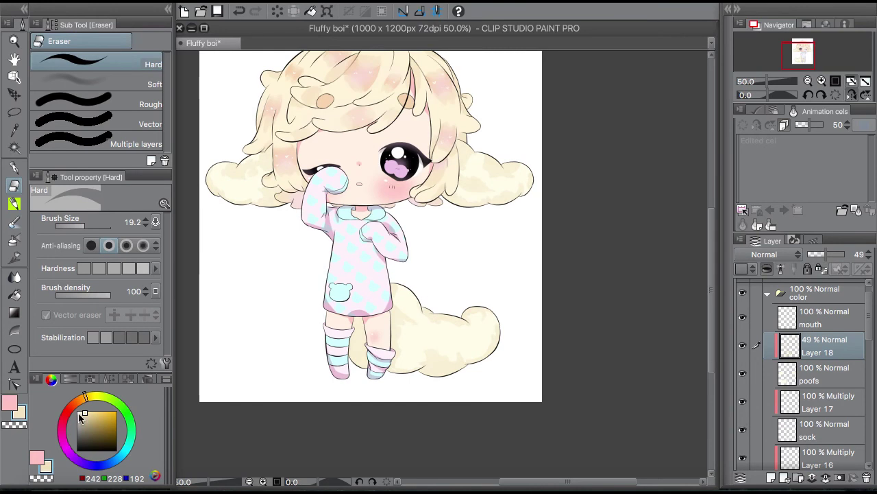
Add a clipped layer above the poof shading and tint the hair poofs pale pinkish violet with the Soft airbrush at size 106.3
key(ctrl+shift+n)
scroll(439, 141, up, 3)
key(b)
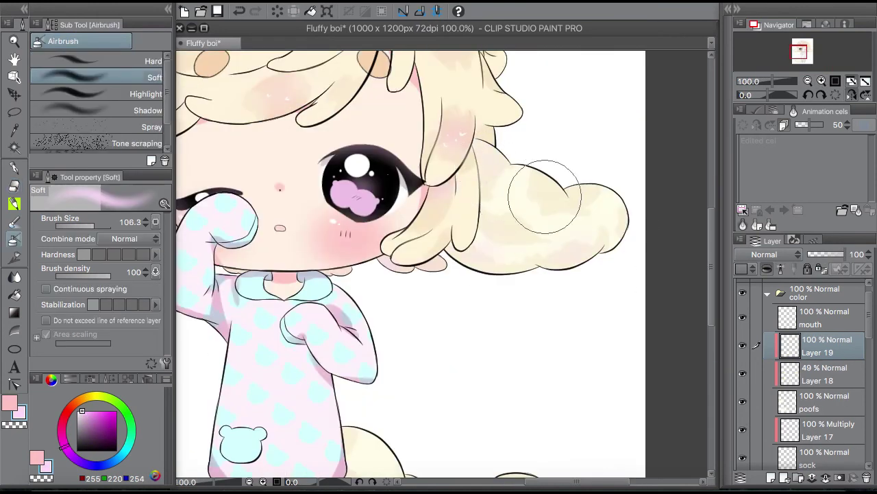
scroll(485, 248, down, 3)
scroll(485, 248, up, 5)
scroll(486, 249, down, 1)
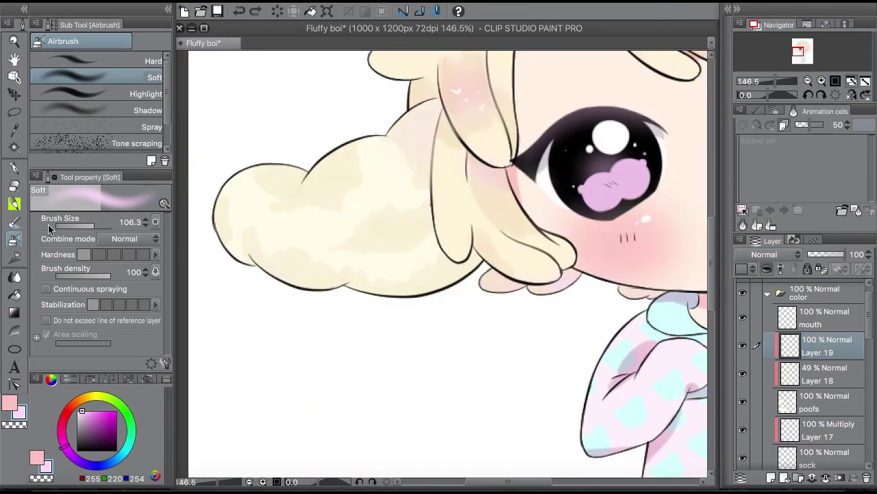
Tint the hair poofs and fluffy tail pale pinkish violet at brush size 57.7 and reduce the tint layer's opacity to 71%
drag(444, 116, 424, 133)
scroll(439, 260, left, 5)
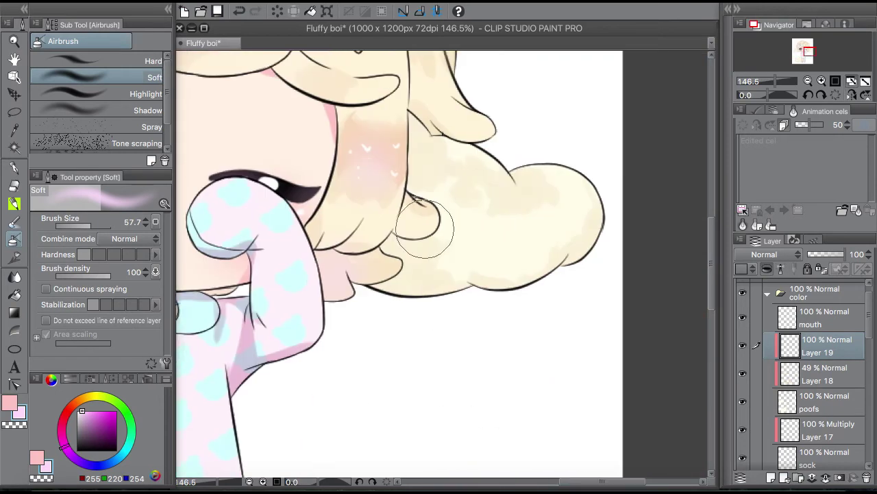
key(ctrl+0)
scroll(603, 442, up, 3)
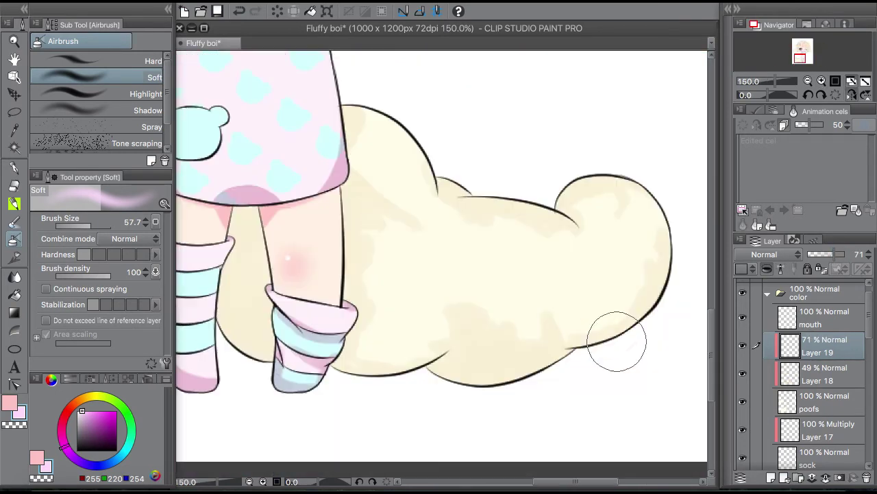
scroll(603, 441, down, 3)
drag(541, 483, 559, 485)
scroll(557, 412, up, 2)
Add clipped layers above the dress shading and the sock shading and airbrush soft accents in pale cyan (220, 255, 255)
key(ctrl+shift+n)
key(x)
scroll(623, 309, up, 2)
scroll(454, 368, down, 5)
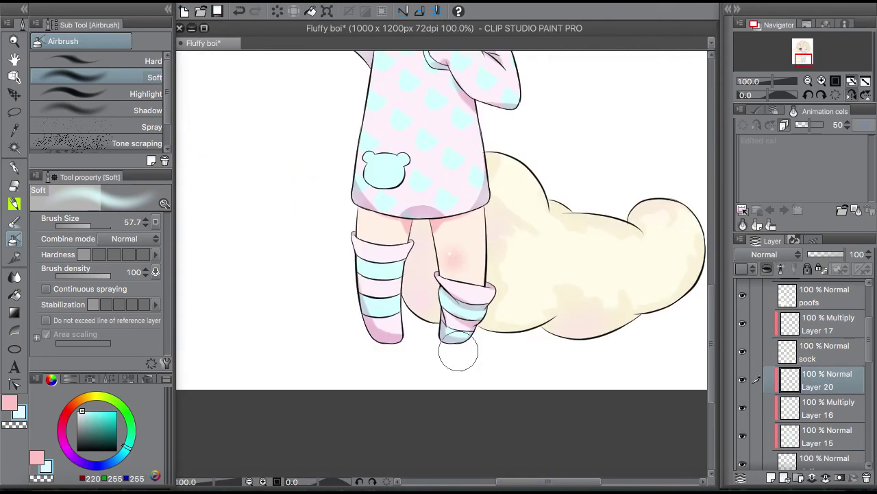
key(ctrl+shift+n)
scroll(480, 309, down, 4)
scroll(384, 227, up, 3)
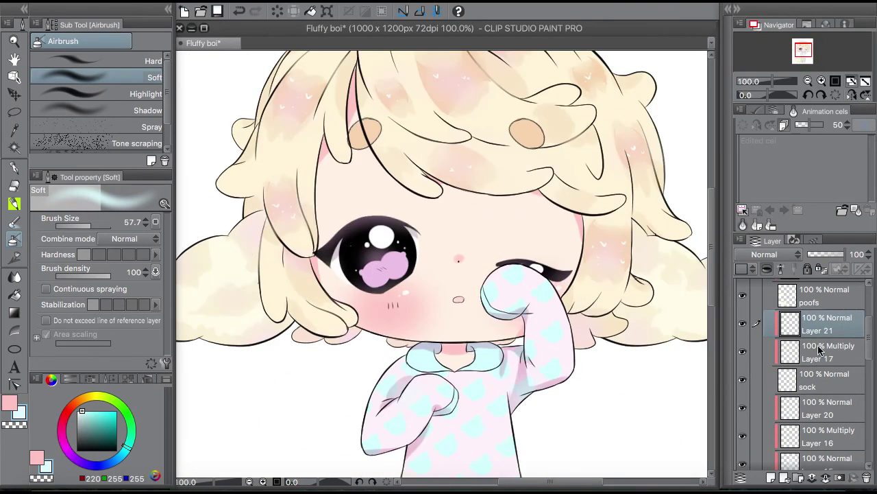
Add another clipped layer and set up the Dense watercolor brush with light salmon pink (255, 204, 198)
key(ctrl+shift+n)
scroll(498, 331, up, 1)
key(i)
key(x)
key(b)
click(808, 81)
Add a clipped layer above the hair line art and recolour the fringe outlines tan (202, 160, 115) with the G-pen
key(ctrl+shift+n)
scroll(439, 247, up, 2)
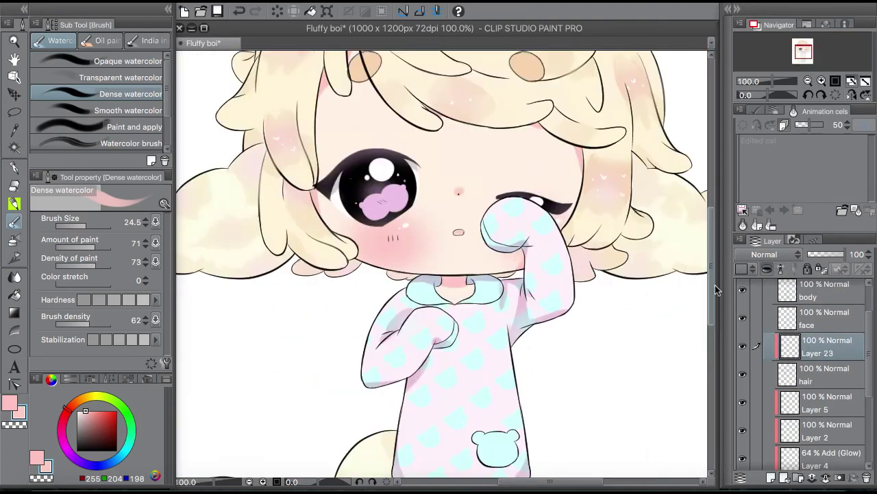
scroll(438, 247, up, 2)
key(i)
click(629, 160)
key(p)
alt+click(369, 184)
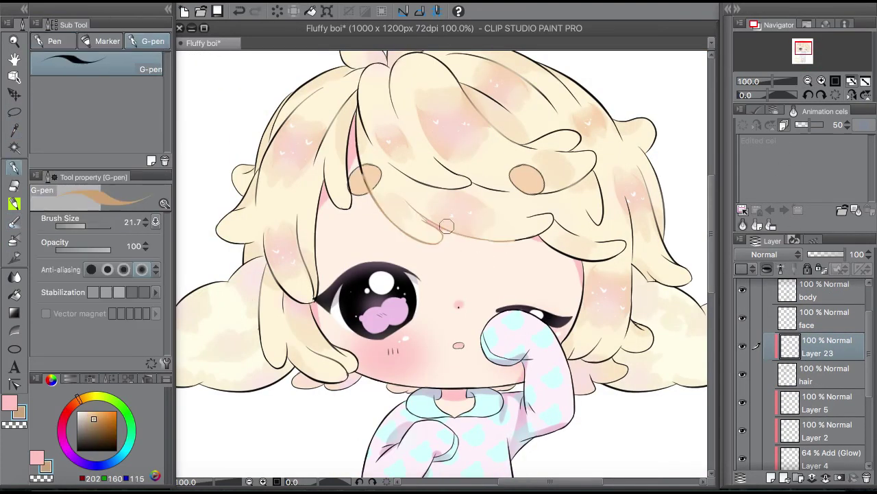
Enlarge the G-pen to 35.4 and recolour the remaining inner hair strands and side locks tan
drag(93, 224, 87, 224)
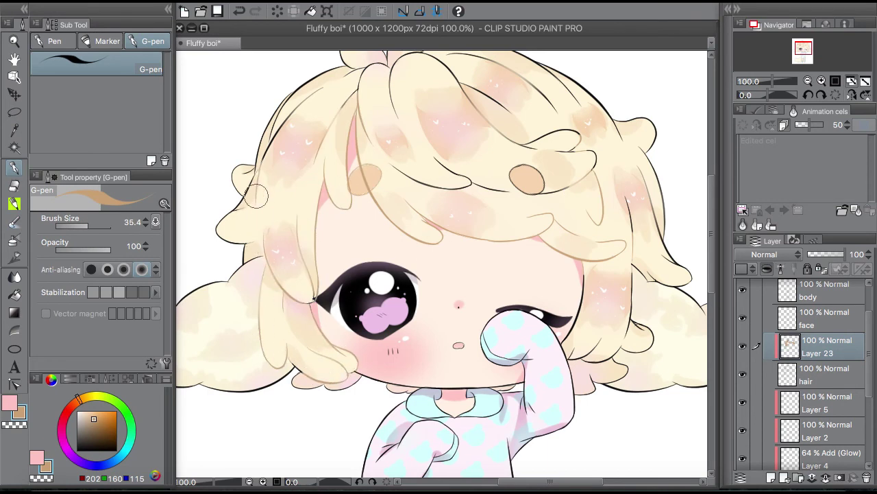
key(h)
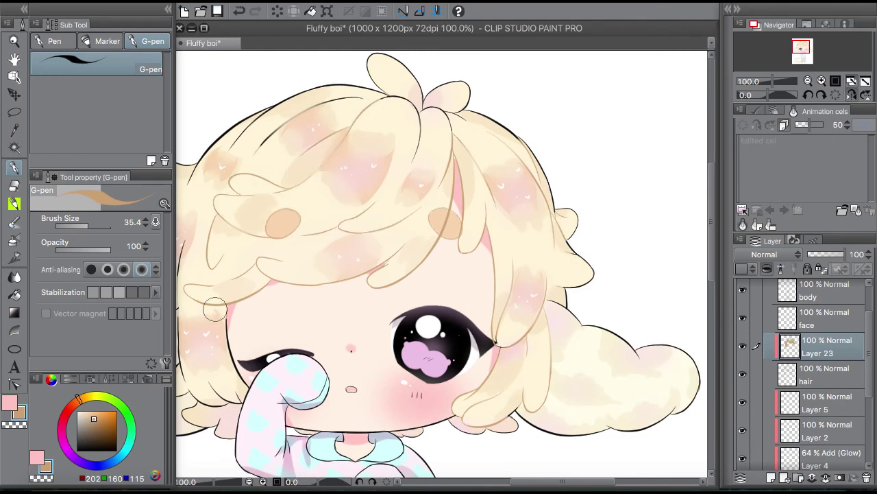
drag(462, 396, 572, 296)
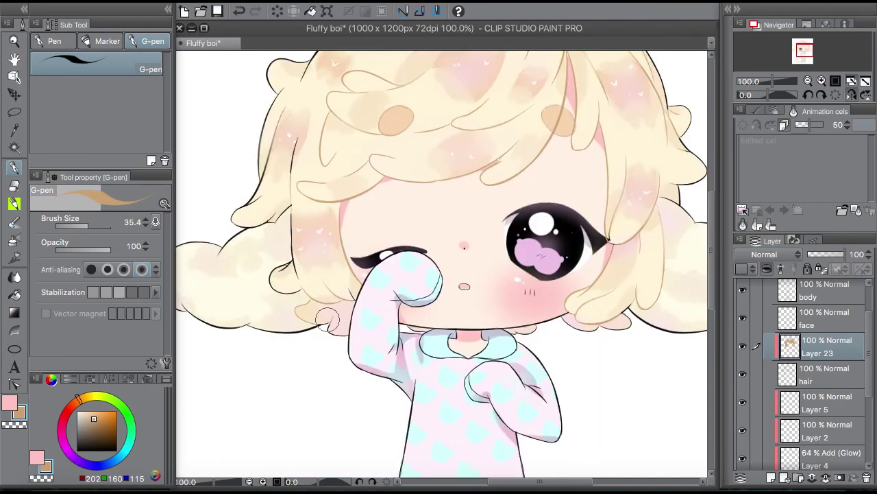
scroll(421, 309, up, 3)
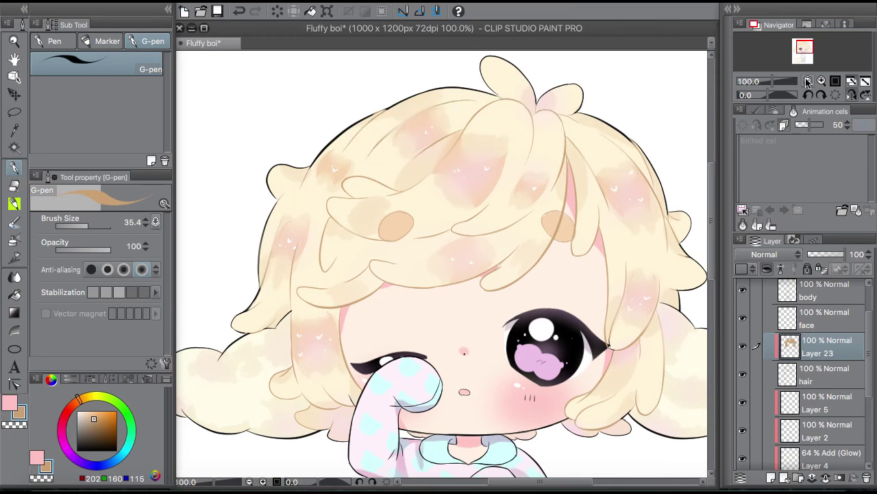
Add a clipped layer above the face line art and recolour the chin outline peach (224, 184, 159)
key(ctrl+0)
key(ctrl+alt+0)
key(ctrl+shift+n)
key(i)
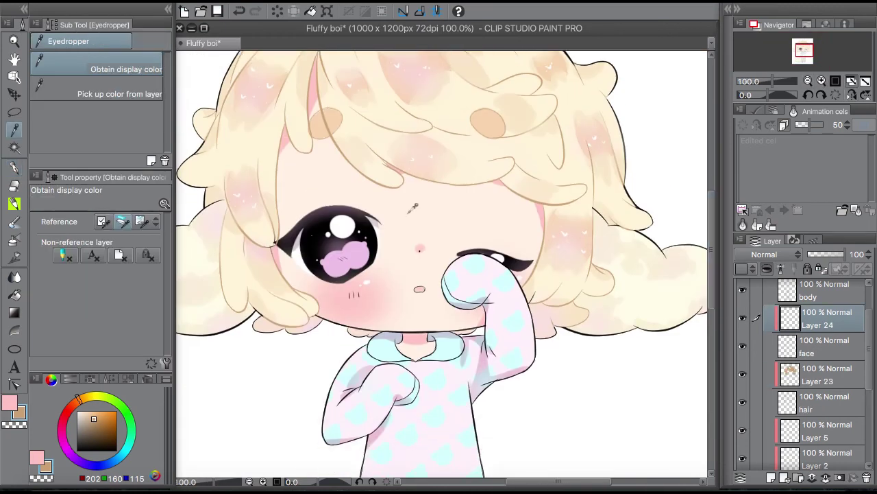
key(p)
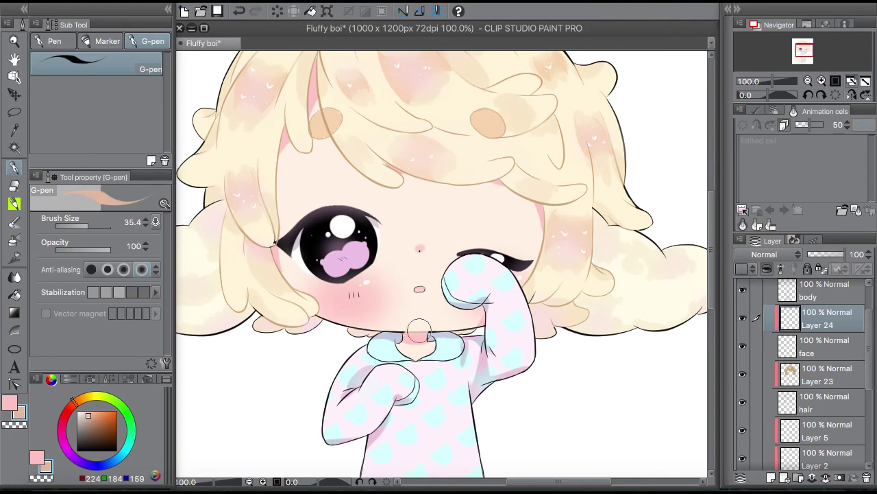
key(ctrl+plus)
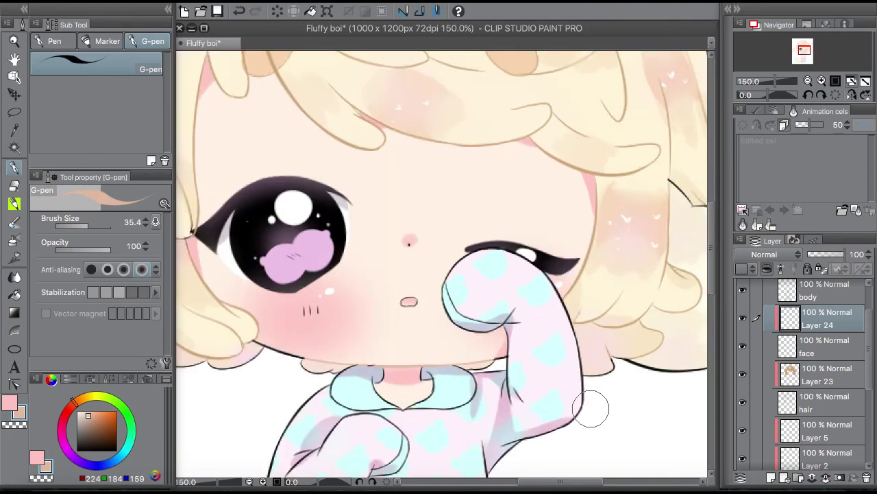
scroll(867, 343, up, 2)
Add a clipped layer above the body lines and recolour the nose, mouth and blush marks coral red (233, 118, 117) on the face's clipped layer
key(b)
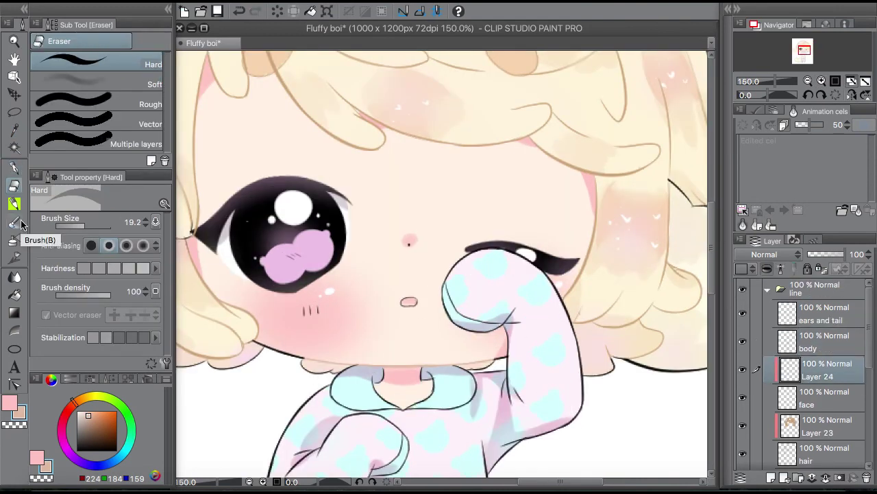
key(p)
scroll(713, 255, down, 3)
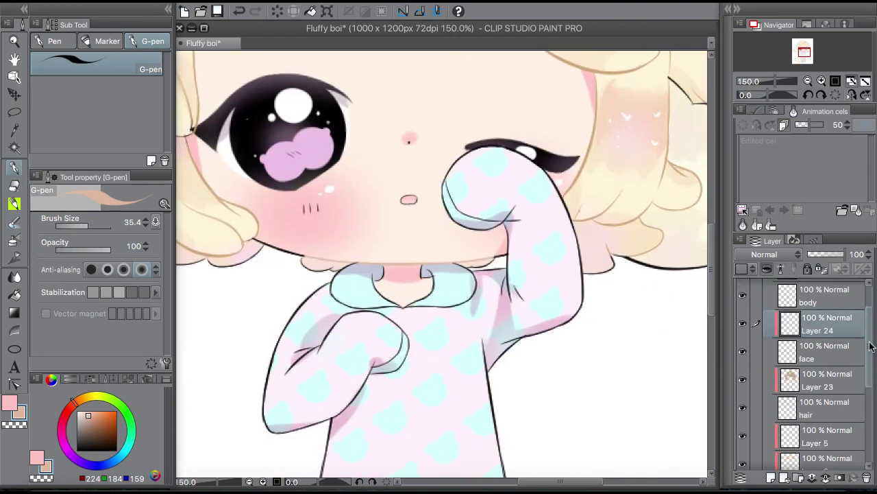
click(771, 478)
click(823, 397)
click(63, 411)
click(97, 414)
scroll(327, 216, down, 4)
scroll(327, 216, up, 4)
scroll(327, 216, down, 4)
scroll(394, 268, up, 4)
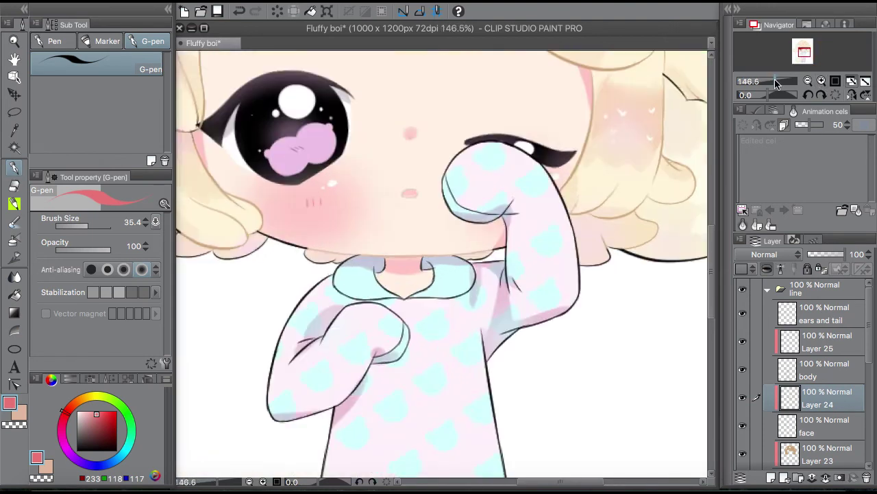
Sample the peach outline colour and select the clipped layer above the body line art
alt+click(394, 268)
ctrl+shift+click(394, 267)
scroll(386, 271, down, 5)
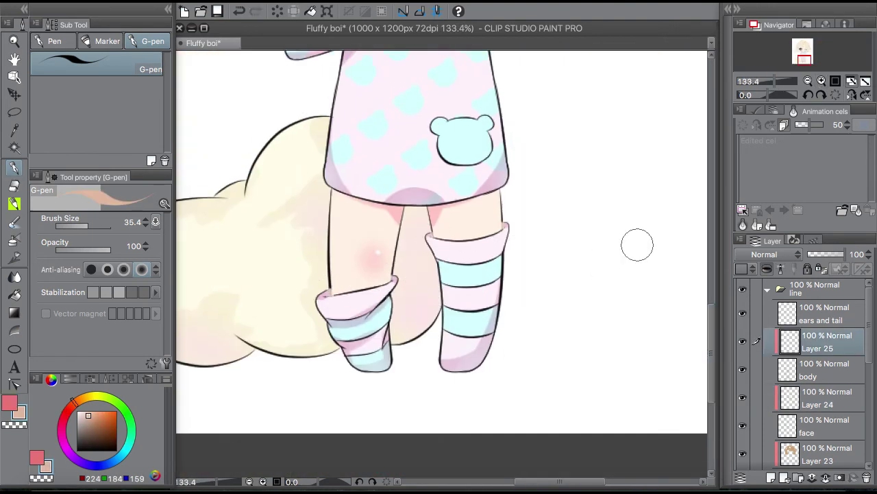
scroll(638, 245, down, 3)
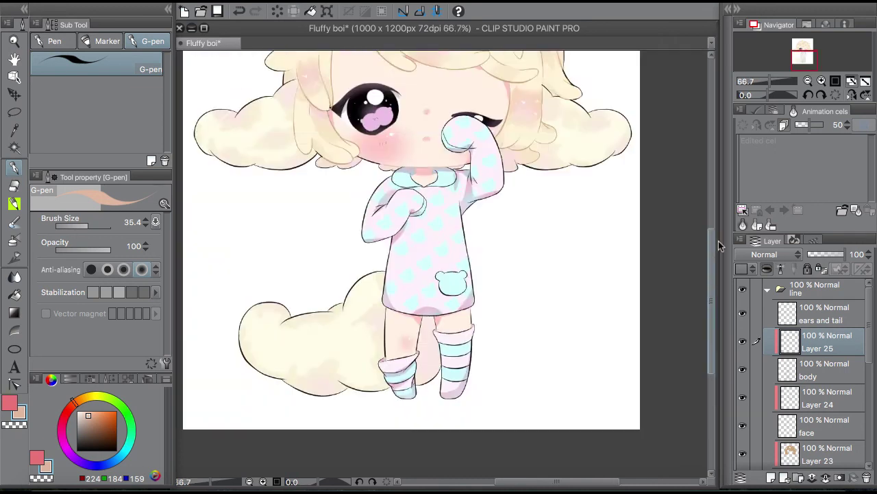
Add another clipped layer above the body lines and begin recolouring the lowered sleeve's fold lines dusty pink (215, 167, 194)
scroll(713, 214, down, 1)
key(ctrl+plus)
key(ctrl+shift+n)
key(i)
click(85, 419)
key(p)
drag(353, 308, 413, 259)
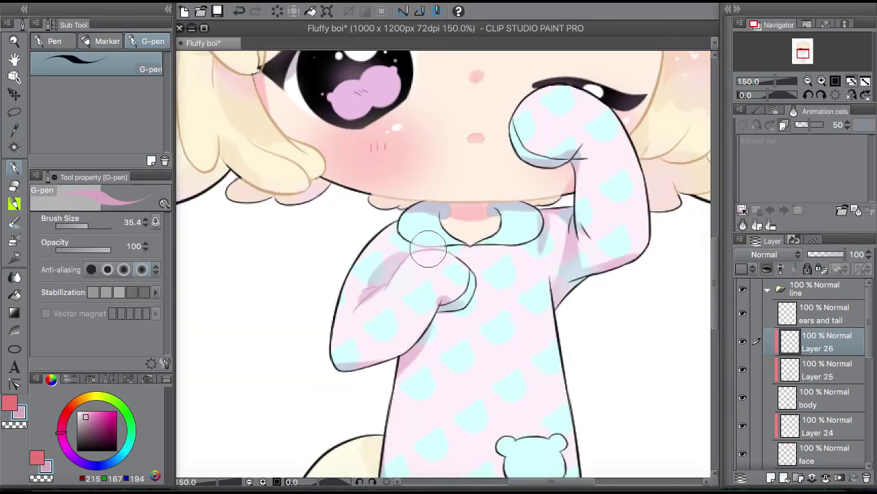
key(ctrl+z)
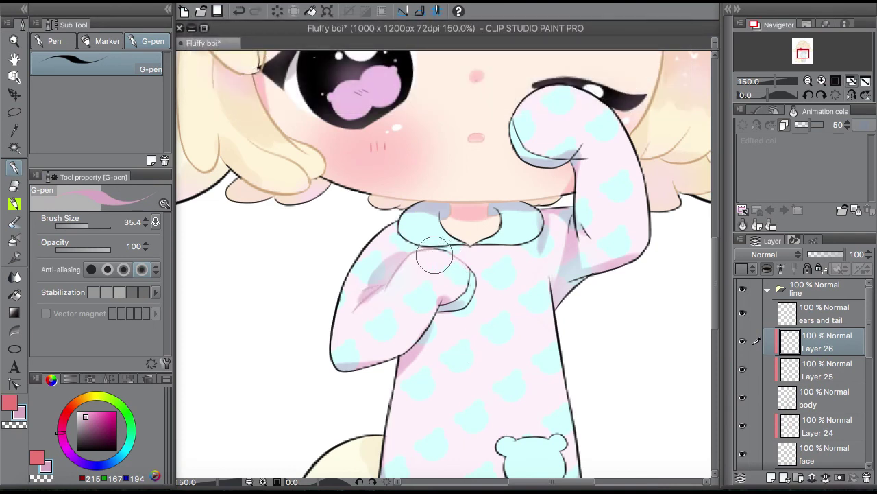
Recolour the lowered sleeve's inner outlines and the raised sleeve's lines dusty pink
scroll(445, 259, down, 3)
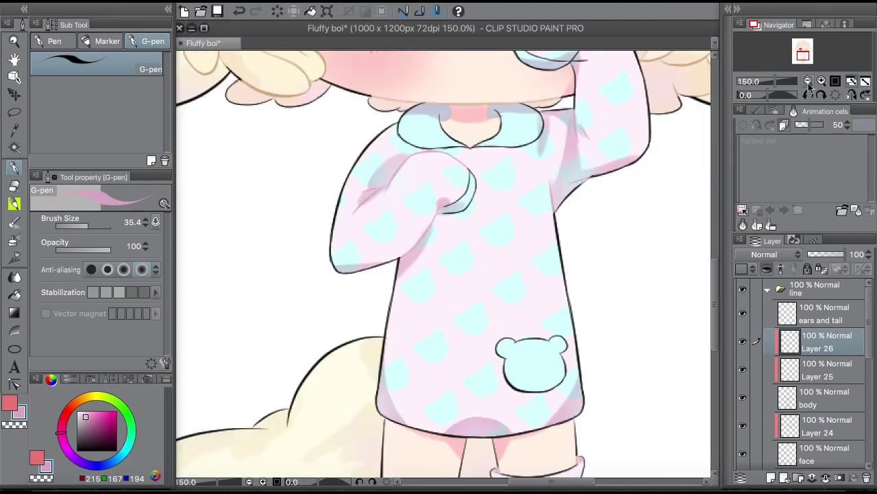
scroll(689, 113, down, 3)
scroll(671, 239, up, 4)
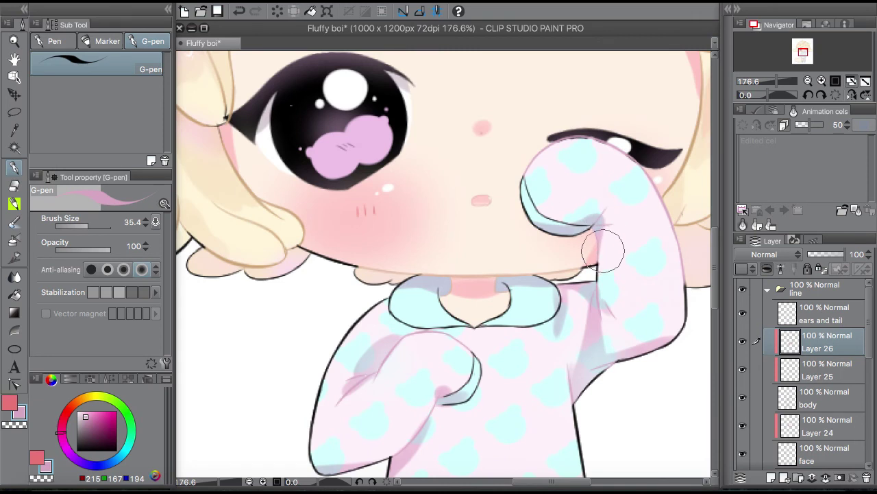
scroll(602, 247, down, 3)
scroll(602, 246, up, 3)
Recolour the dress hem, sock cuffs and sock stripe lines dusty pink
scroll(651, 254, down, 5)
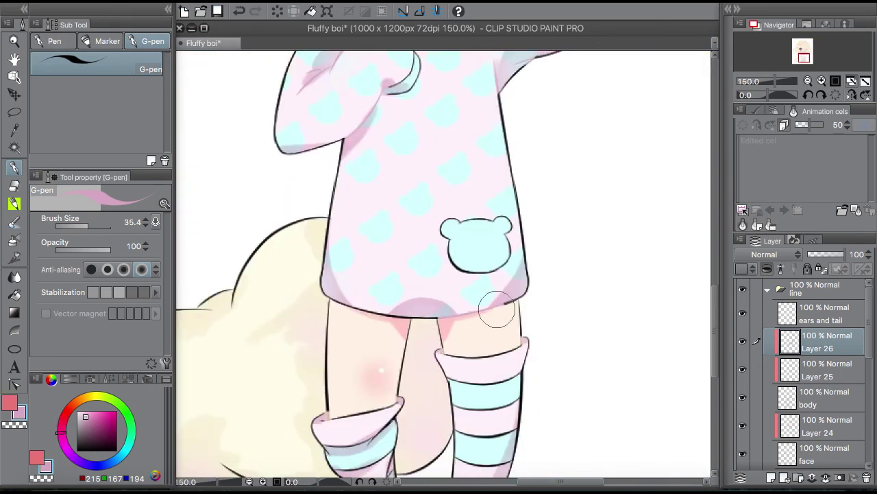
scroll(677, 333, down, 5)
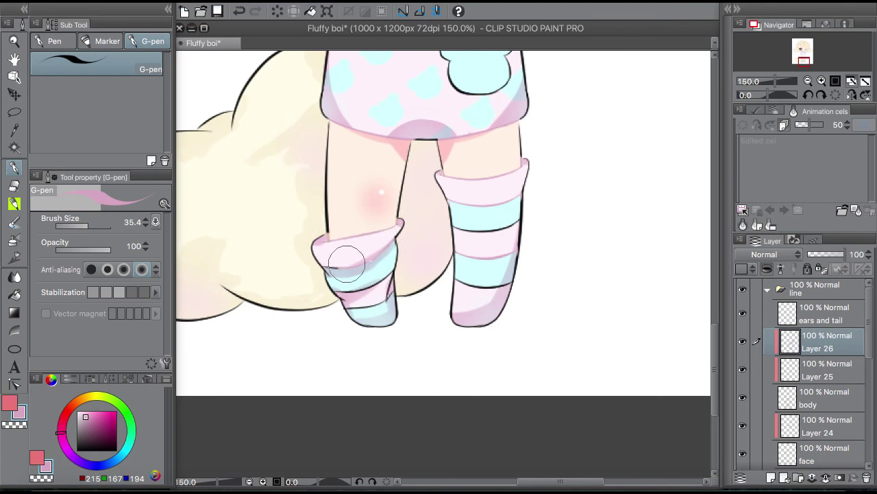
scroll(351, 300, up, 2)
drag(389, 210, 357, 257)
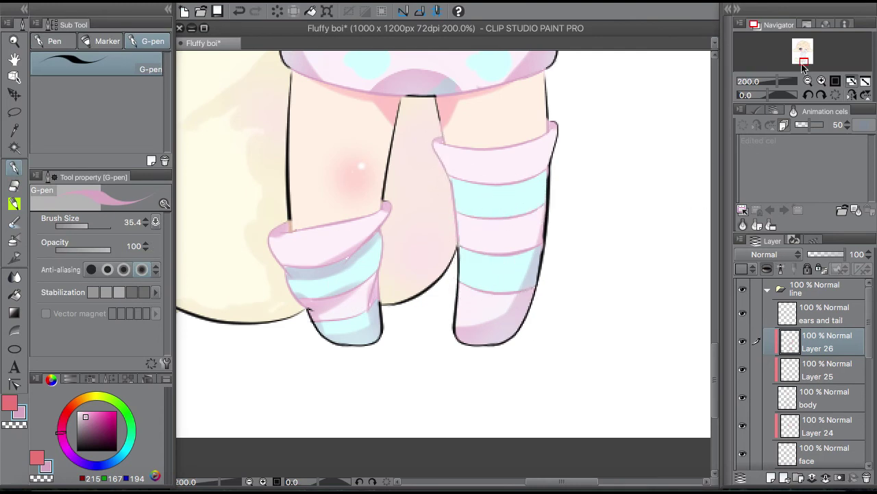
Sample the peach outline colour (225, 184, 159) and recolour the leg outlines between the dress and socks
scroll(445, 274, down, 5)
scroll(480, 206, up, 5)
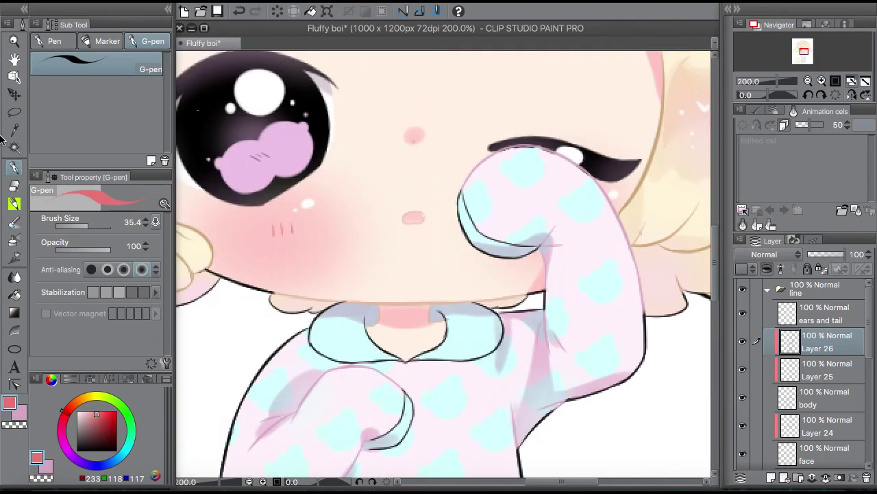
key(alt)
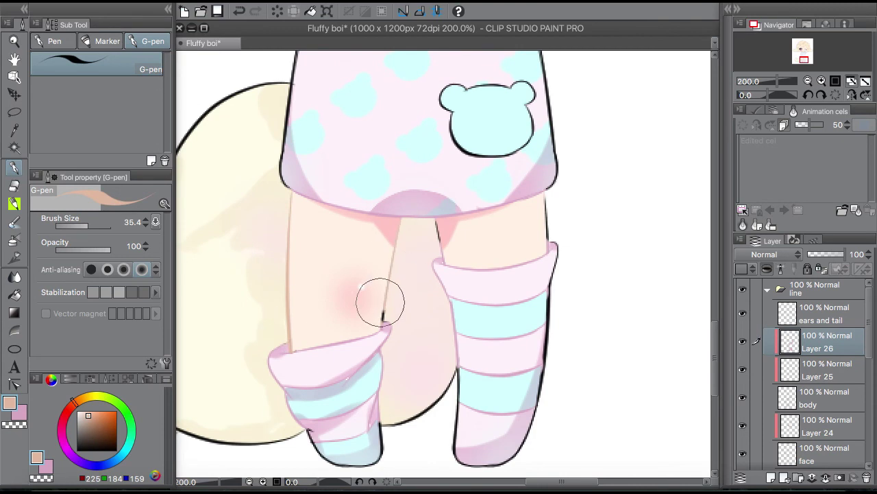
scroll(543, 223, down, 5)
scroll(626, 213, up, 4)
Sample the dusty pink again and recolour the collar, neckline and sleeve cuff outlines
alt+click(323, 345)
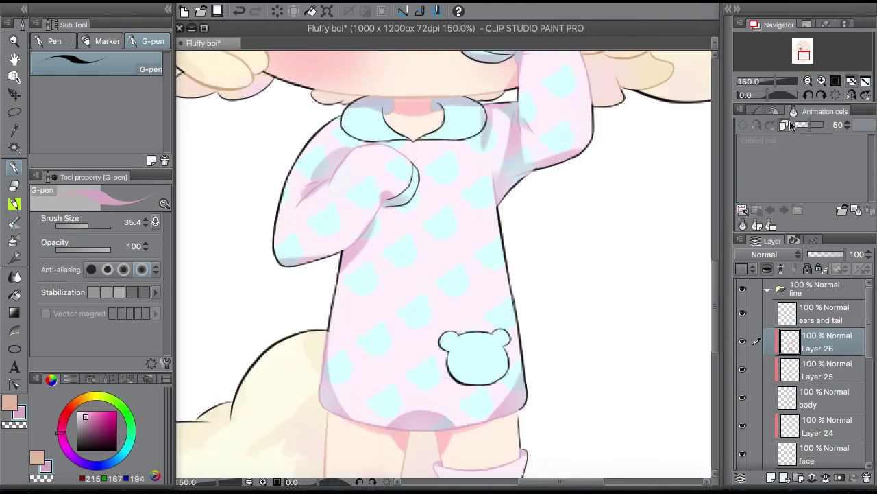
scroll(617, 275, down, 4)
scroll(427, 225, up, 3)
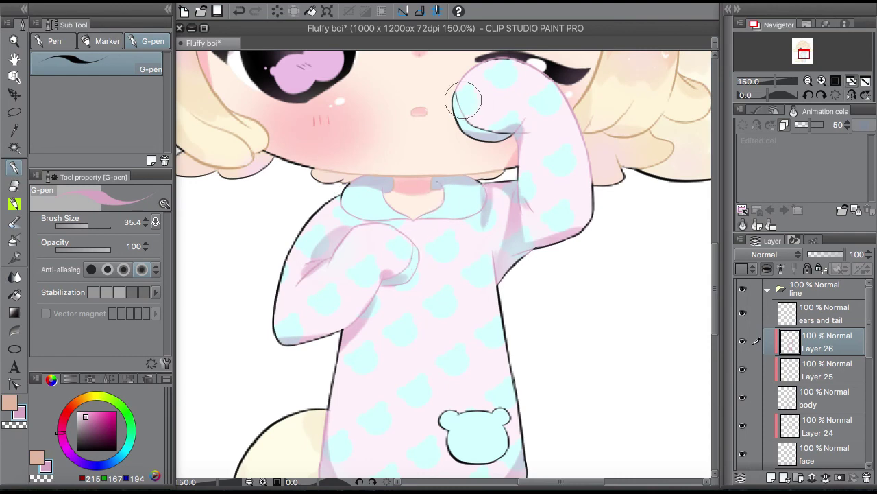
scroll(617, 274, down, 3)
scroll(463, 155, up, 3)
Select the eye layer and clean up the eye lines overlapping the raised sleeve with the Hard eraser at size 19.2
ctrl+click(499, 131)
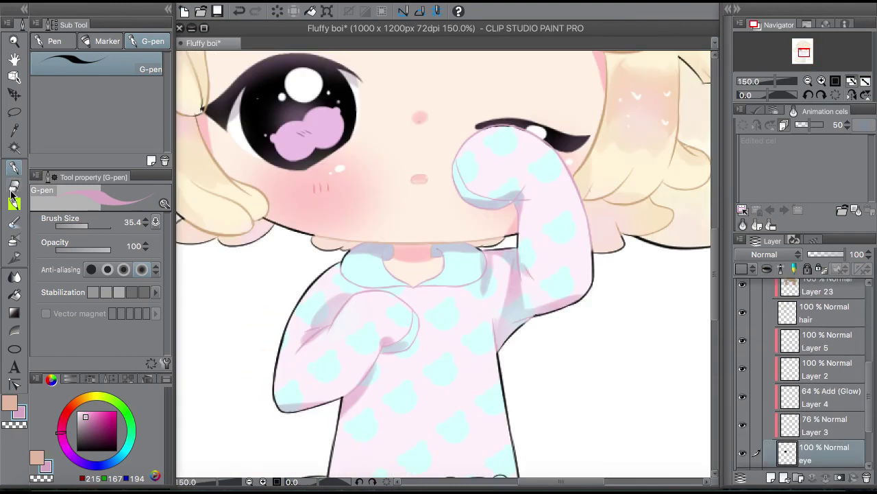
key(e)
scroll(517, 194, up, 1)
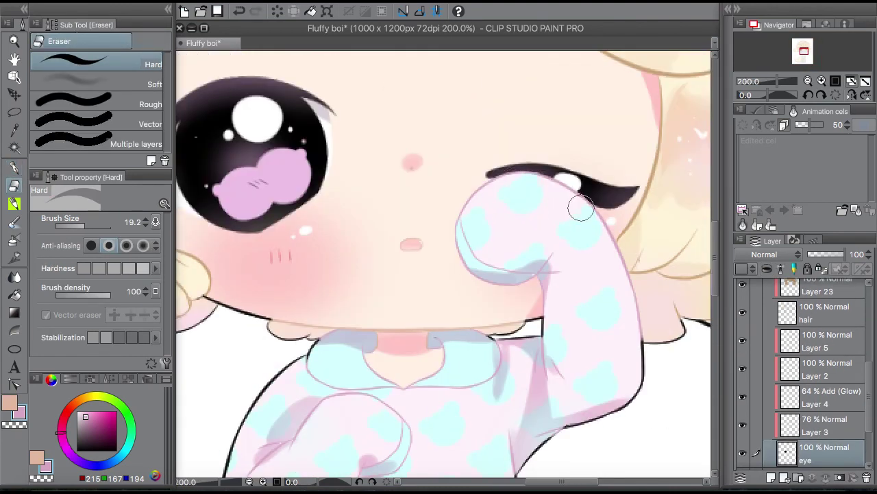
scroll(579, 203, down, 4)
scroll(441, 267, up, 3)
Return to the clothing outline layer with the G-pen and recolour the remaining cuff and bear pocket outlines dusty pink
key(p)
ctrl+click(466, 264)
scroll(466, 267, down, 3)
scroll(439, 302, up, 2)
Add a clipped layer above the ears and tail lines and recolour the poof outline beside the winking eye sand beige (229, 214, 177)
key(ctrl+shift+n)
key(y)
key(i)
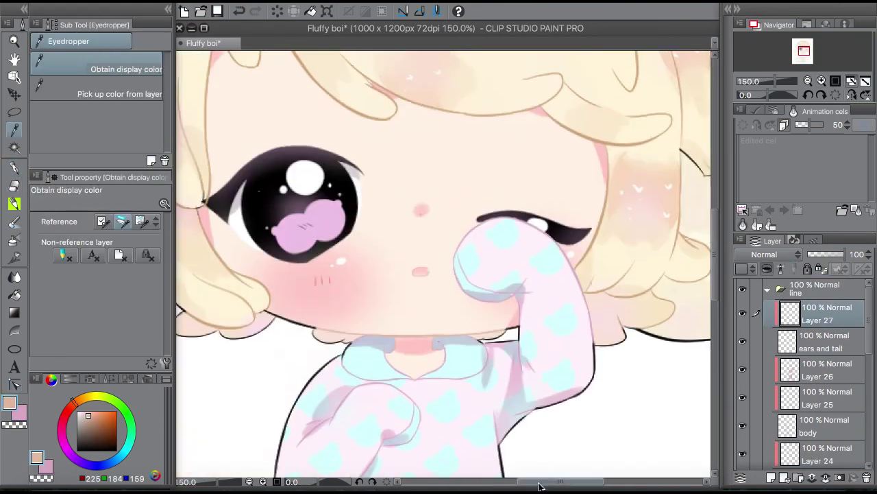
drag(542, 460, 233, 460)
click(412, 302)
key(p)
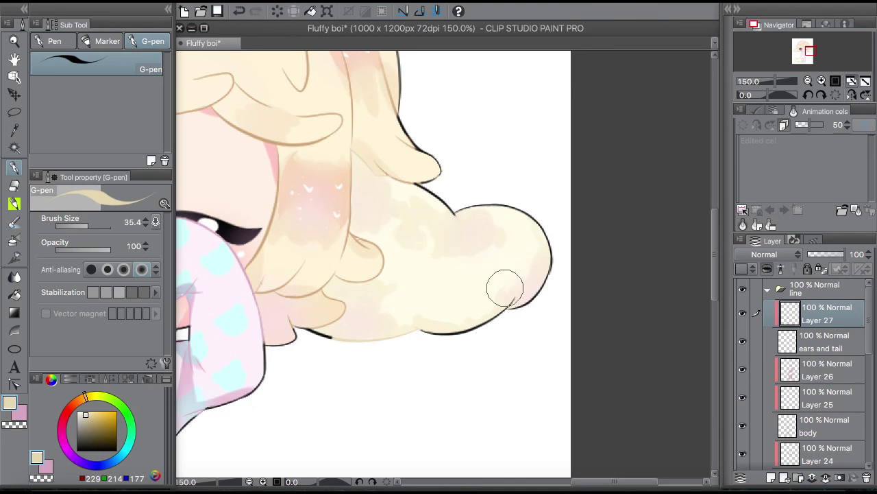
Recolour the inner ends of the outlines on the poof beside the open eye and on the fluffy tail sand beige
key(b)
key(h)
key(p)
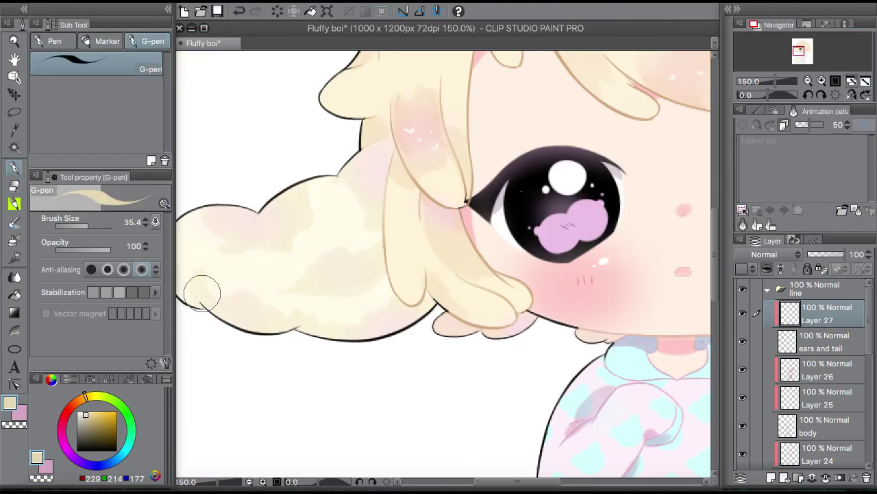
scroll(196, 278, down, 4)
scroll(572, 328, up, 5)
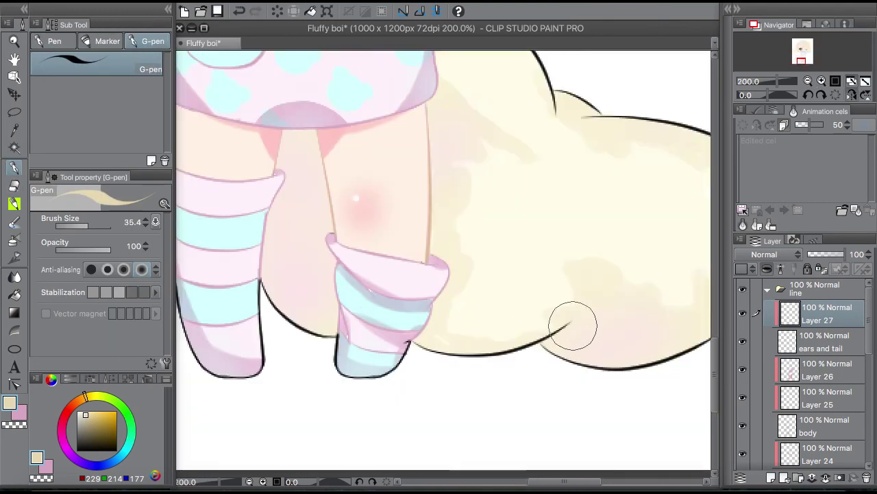
ctrl+shift+click(553, 324)
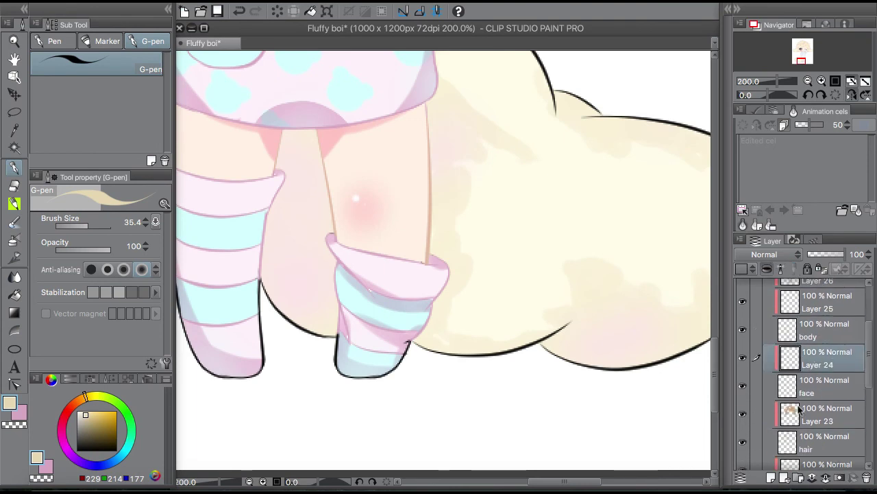
ctrl+shift+click(558, 324)
scroll(566, 475, right, 3)
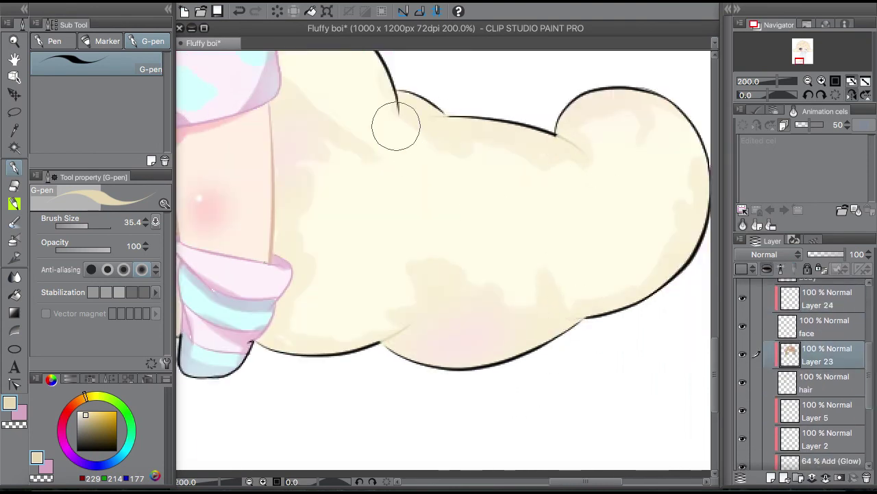
Select the sock colour layer, sample pale cyan (220, 255, 255) and touch up the sock colouring with the G-pen reduced to size 8.2
key(ctrl+minus)
key(ctrl+minus)
key(ctrl+minus)
key(ctrl+minus)
key(h)
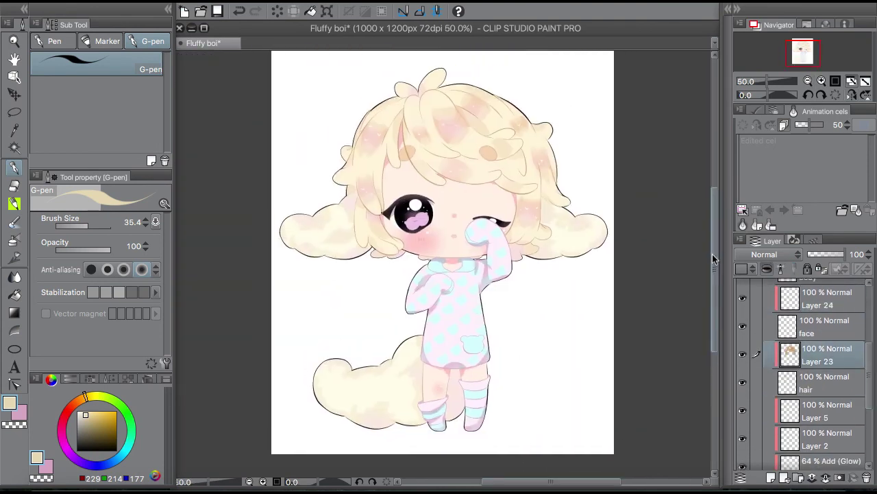
scroll(869, 373, down, 3)
click(823, 419)
scroll(444, 334, up, 4)
alt+click(375, 262)
key(bracketleft)
key(bracketleft)
key(bracketleft)
alt+click(372, 253)
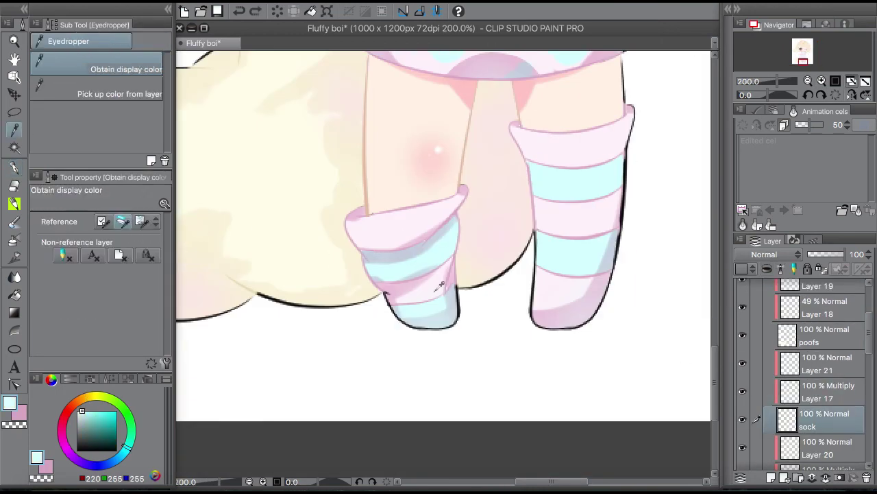
Select the mouth layer and touch up the mouth with a sampled soft pink (255, 204, 198)
scroll(714, 316, up, 5)
scroll(715, 316, up, 5)
ctrl+shift+click(412, 275)
alt+click(227, 274)
Collapse the color folder and add a Brightness/Contrast correction layer above the line folder with slightly lowered brightness
key(super+minus)
key(super+minus)
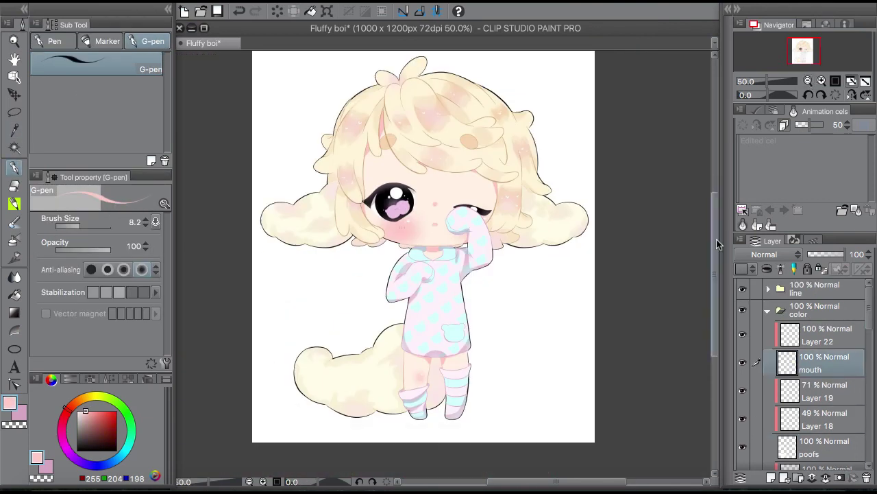
click(768, 310)
click(816, 288)
click(271, 1)
mouse_move(432, 42)
click(504, 37)
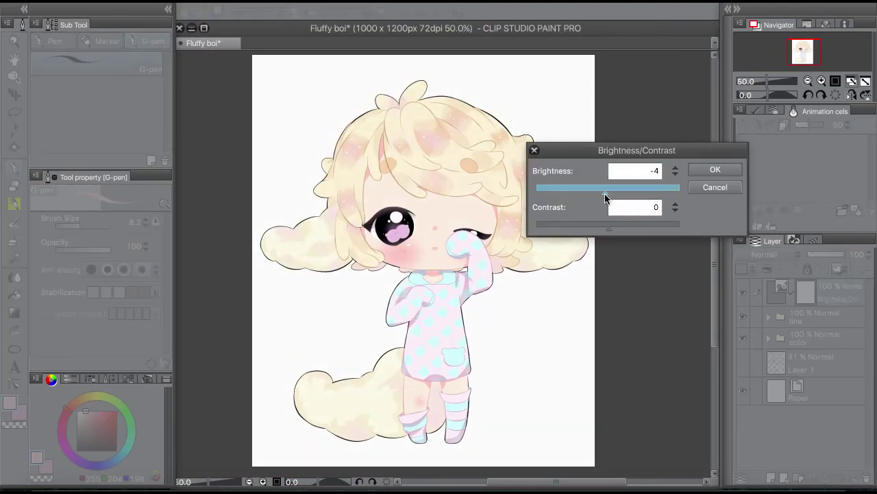
click(709, 170)
Add a Hue/Saturation/Luminosity correction layer on top with raised saturation and slightly lowered luminosity
click(271, 1)
click(518, 50)
drag(682, 90, 682, 89)
drag(682, 123, 695, 124)
drag(682, 160, 678, 161)
click(841, 62)
Add a Tone Curve correction layer on top and adjust its curves to give the picture a warmer, pinker tint
click(271, 1)
mouse_move(336, 41)
click(484, 101)
click(604, 57)
click(610, 87)
key(Down)
click(822, 75)
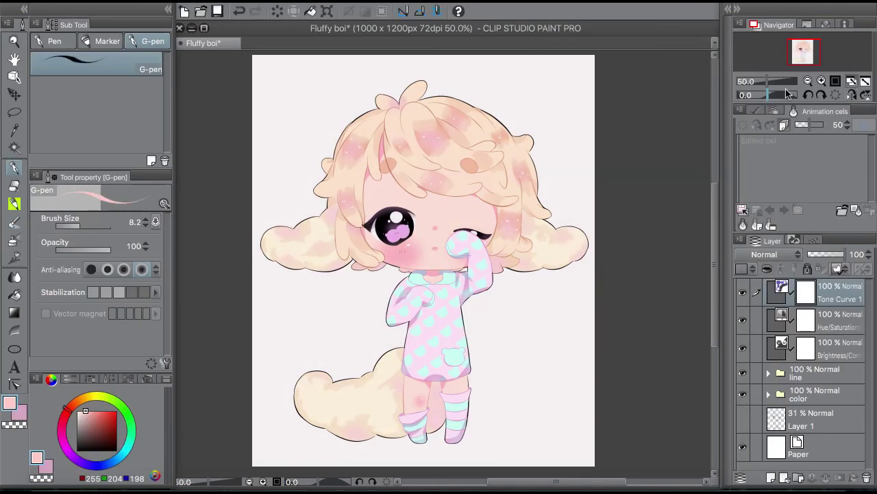